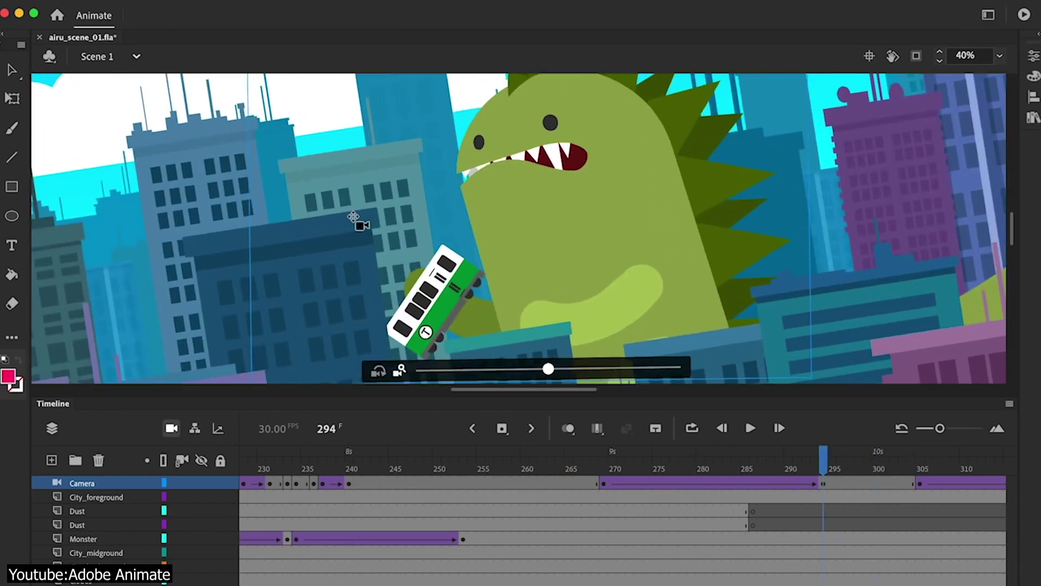
Arch the caterpillar's body and give the frames a classic tween with Cubic ease-in-out
drag(361, 225, 386, 226)
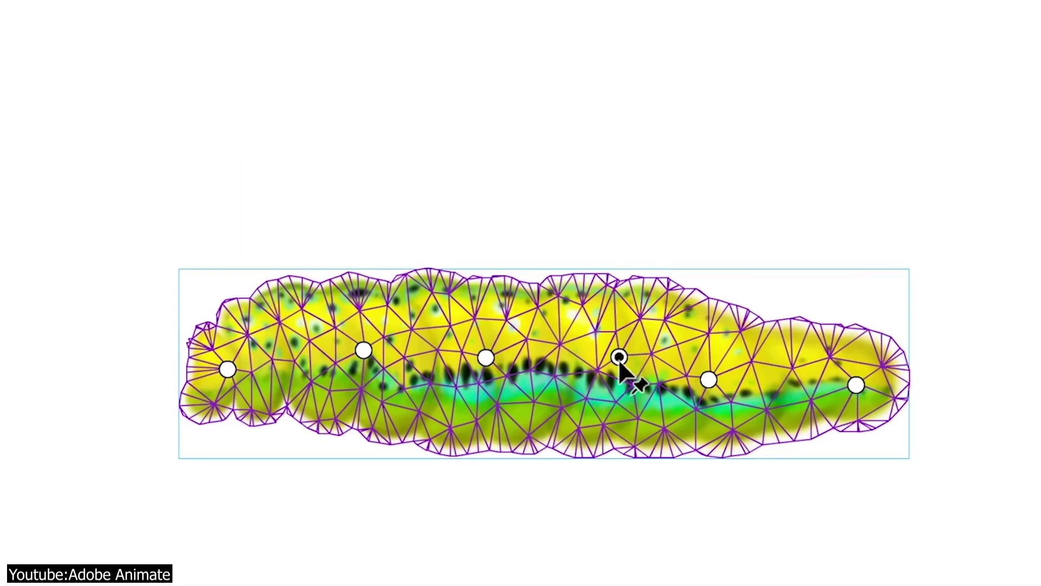
drag(618, 358, 636, 202)
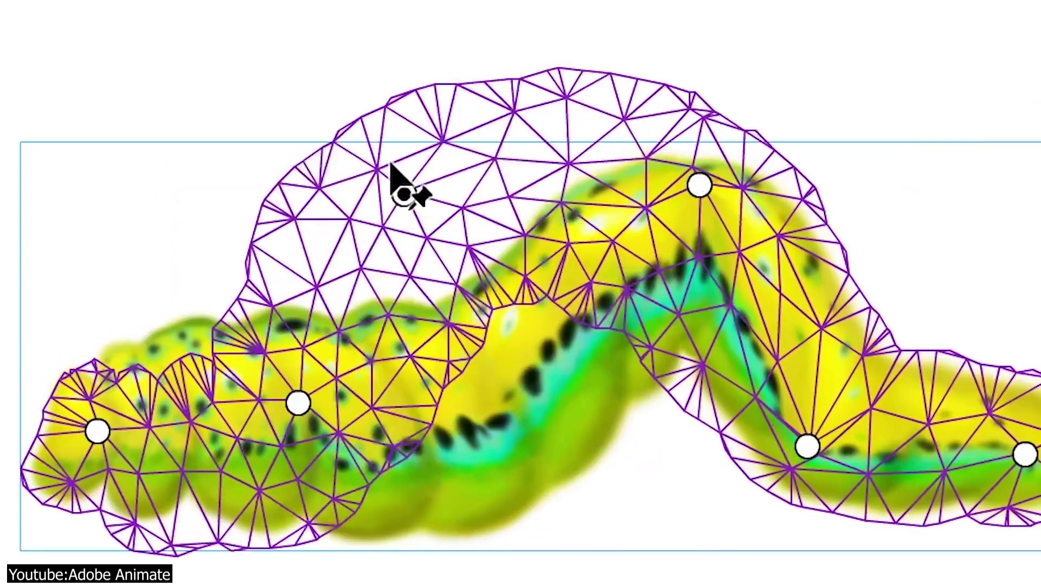
right_click(100, 160)
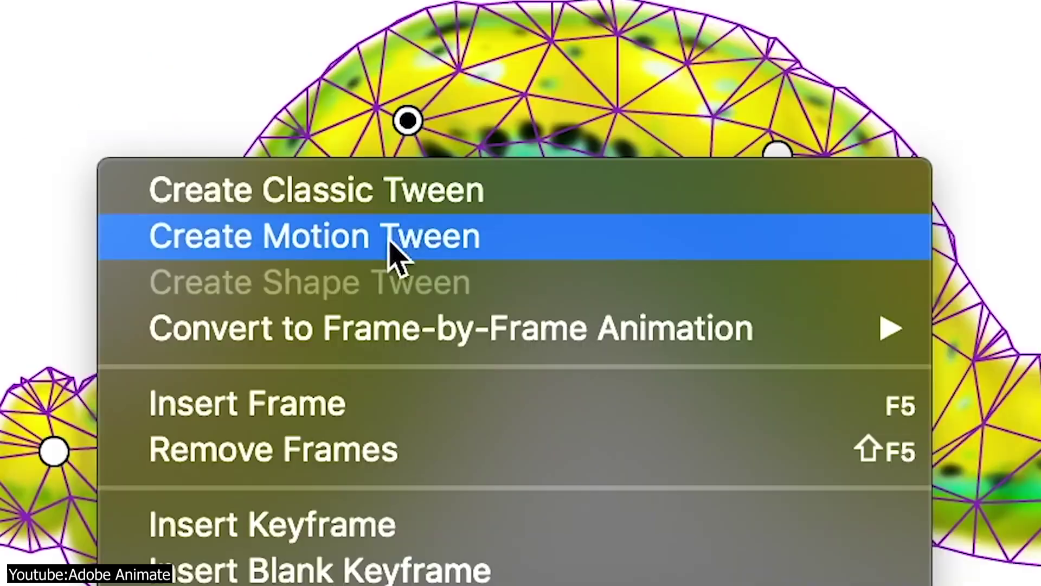
click(489, 190)
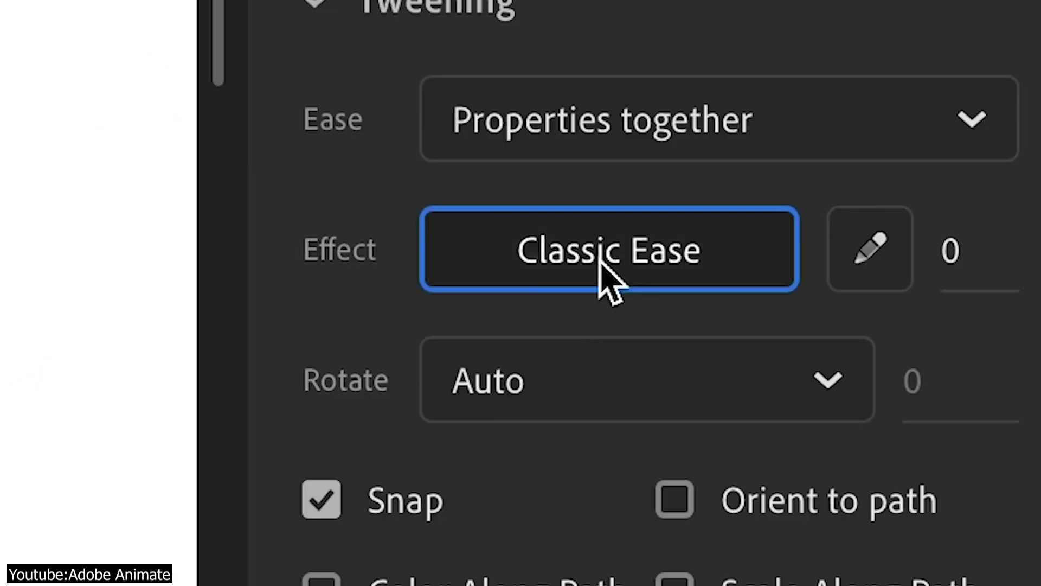
click(602, 265)
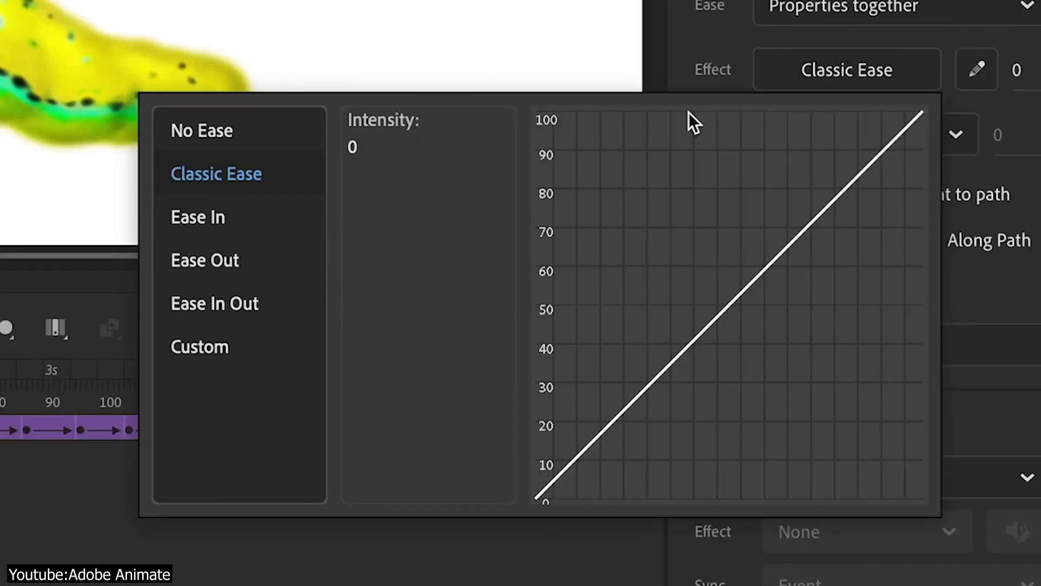
click(309, 442)
click(406, 150)
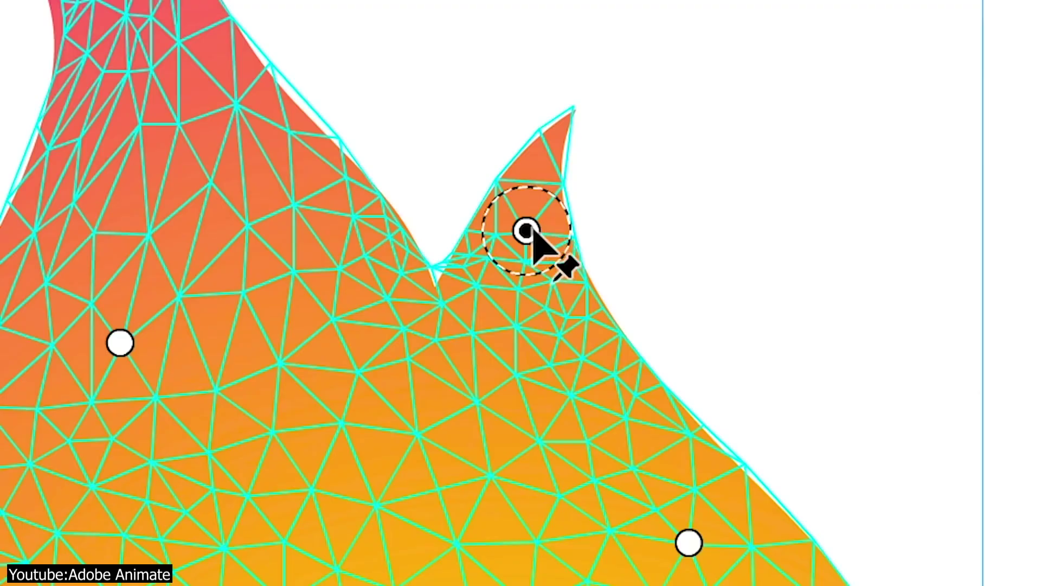
Pull the flame tip to the right and rotate the pig's ear to a new angle
drag(533, 232, 686, 216)
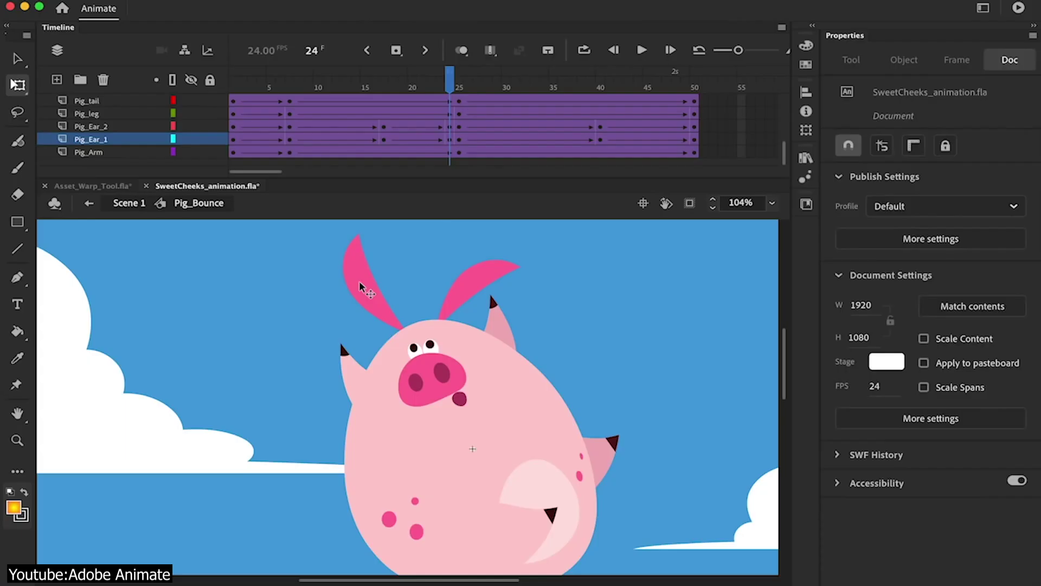
drag(360, 284, 274, 364)
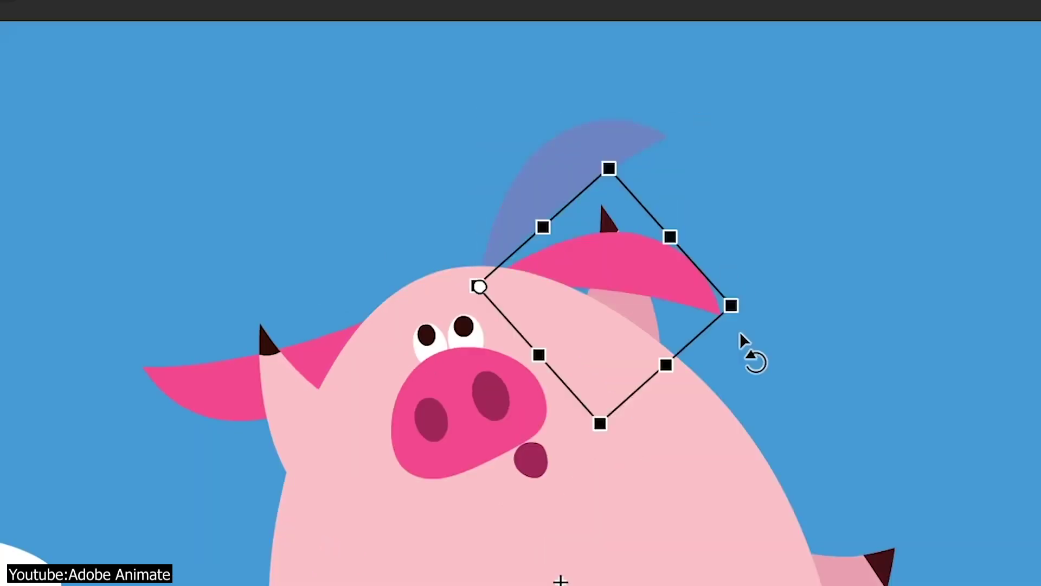
drag(748, 356, 906, 372)
right_click(351, 61)
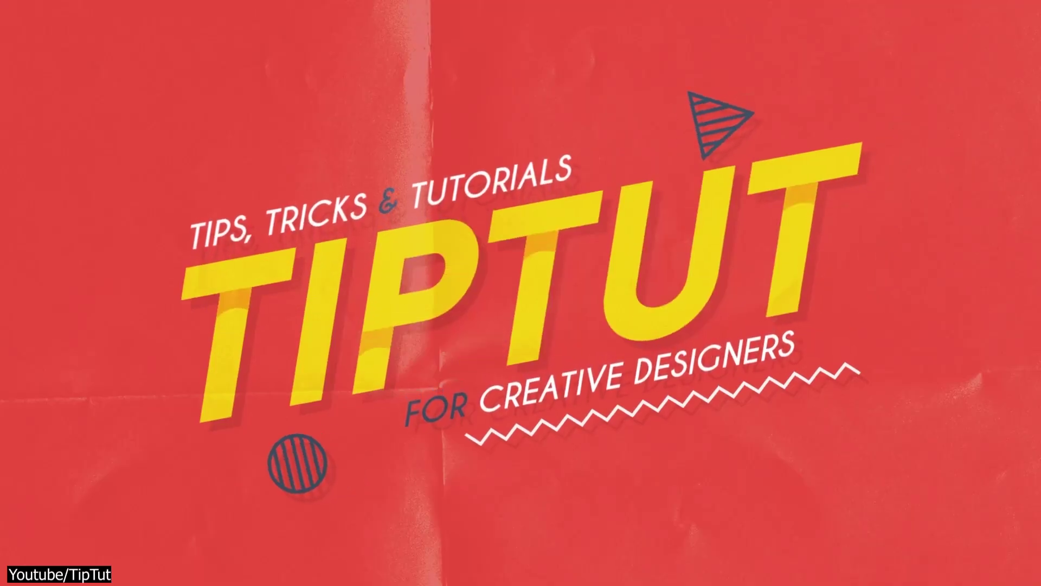
Trace the face, strap and arm in black brush lines, redoing the arm stroke, then brush a '03' test
drag(470, 287, 412, 274)
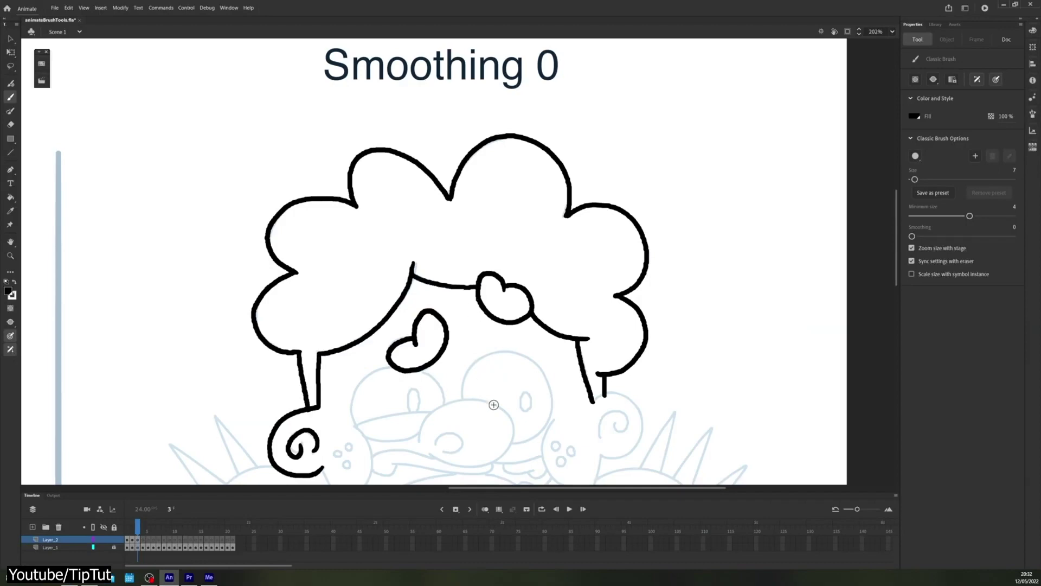
mouse_move(494, 404)
mouse_down()
mouse_move(488, 336)
mouse_move(503, 226)
mouse_up()
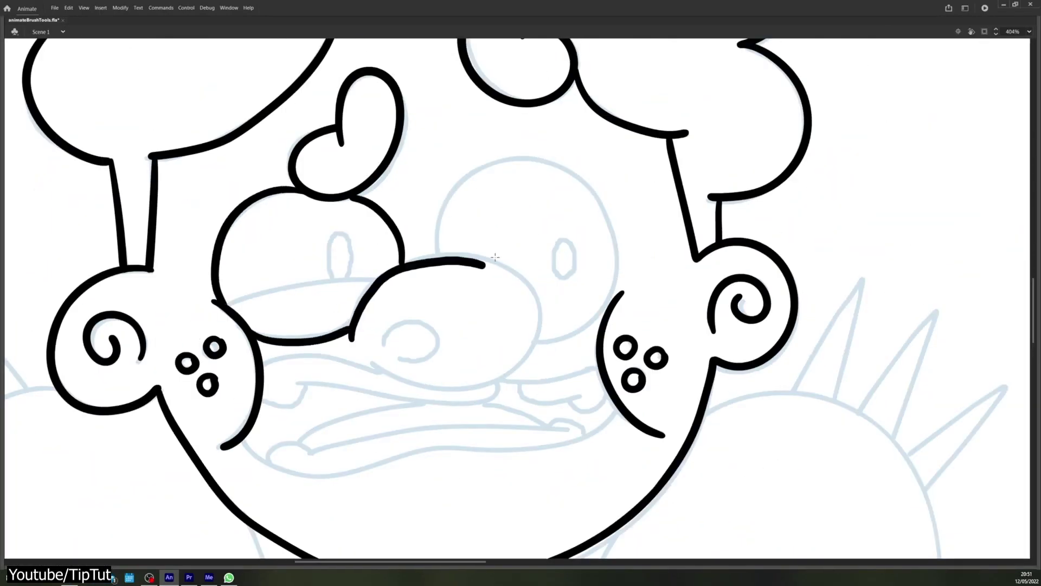
scroll(502, 374, down, 10)
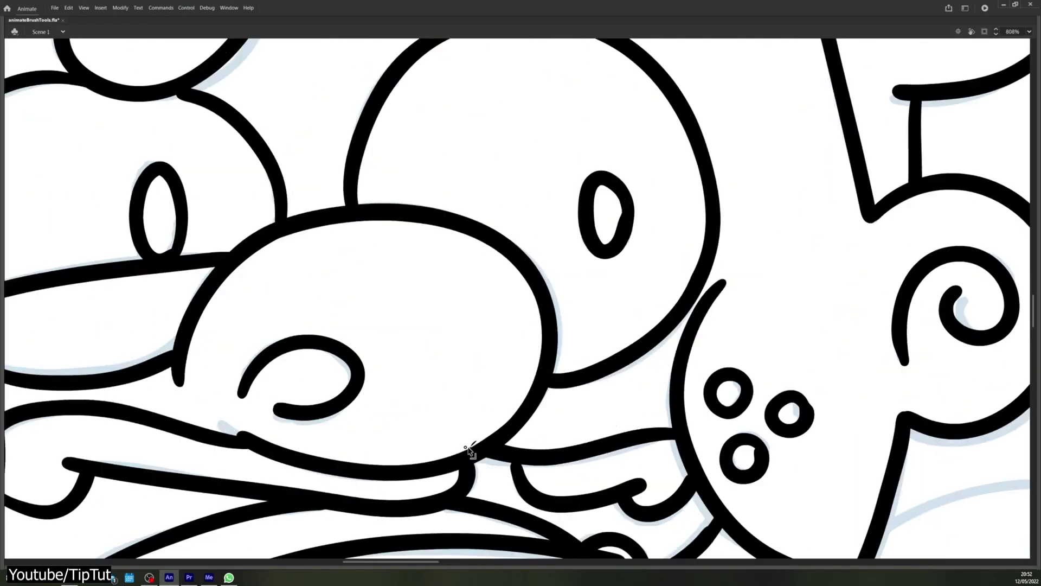
key(ctrl+minus)
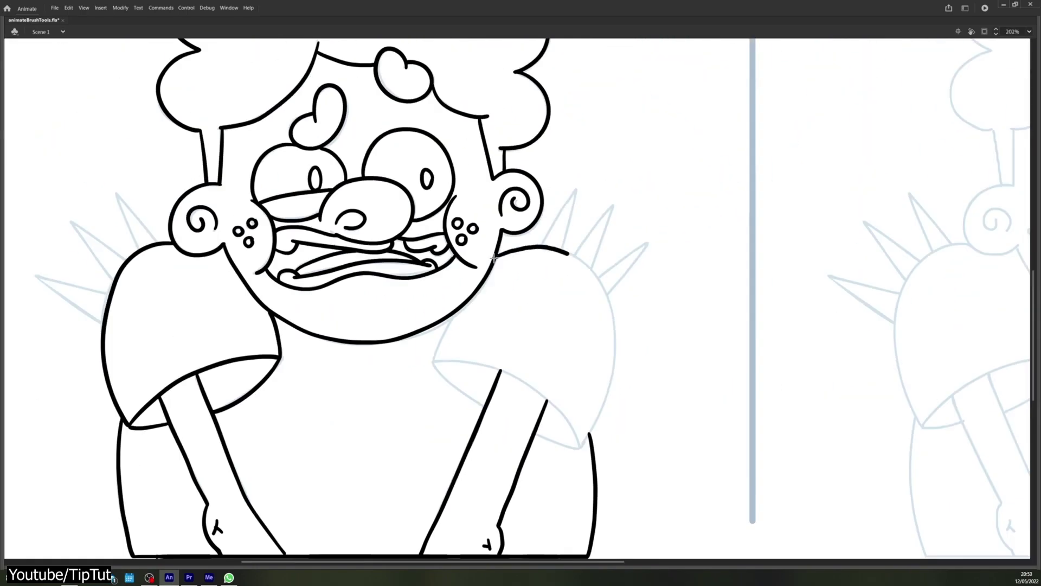
key(ctrl+equal)
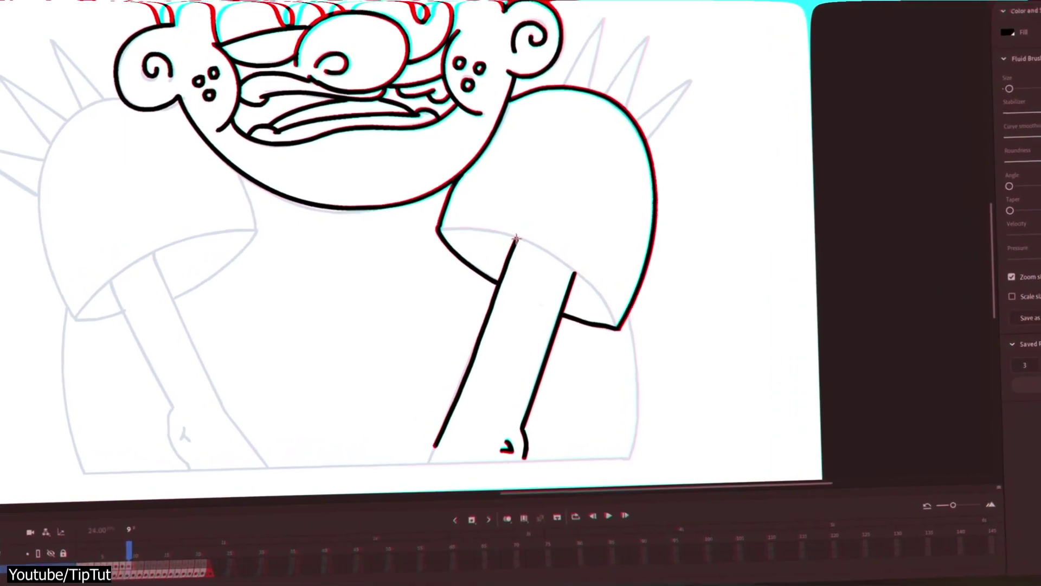
key(ctrl+z)
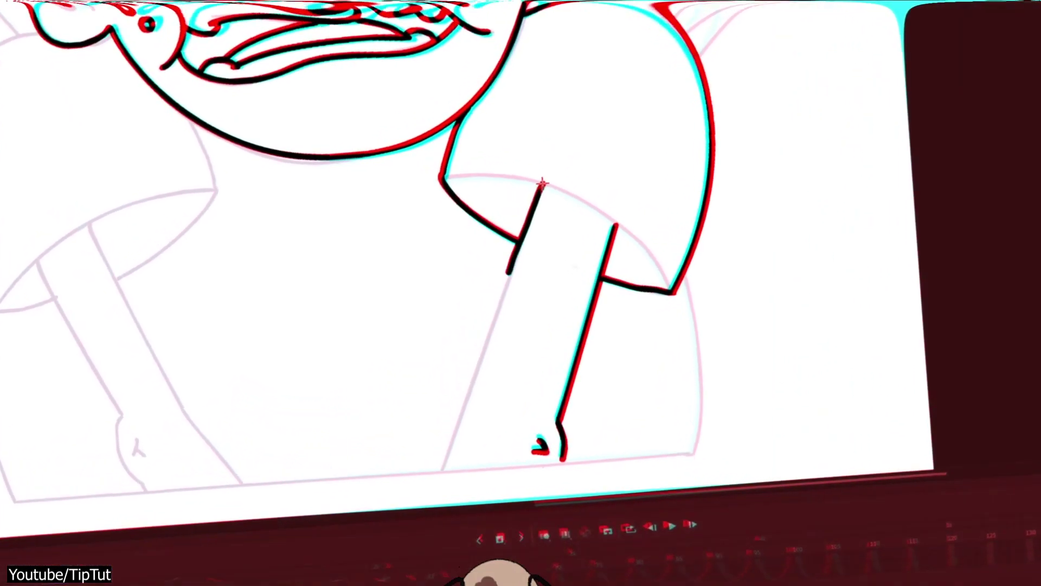
key(ctrl+z)
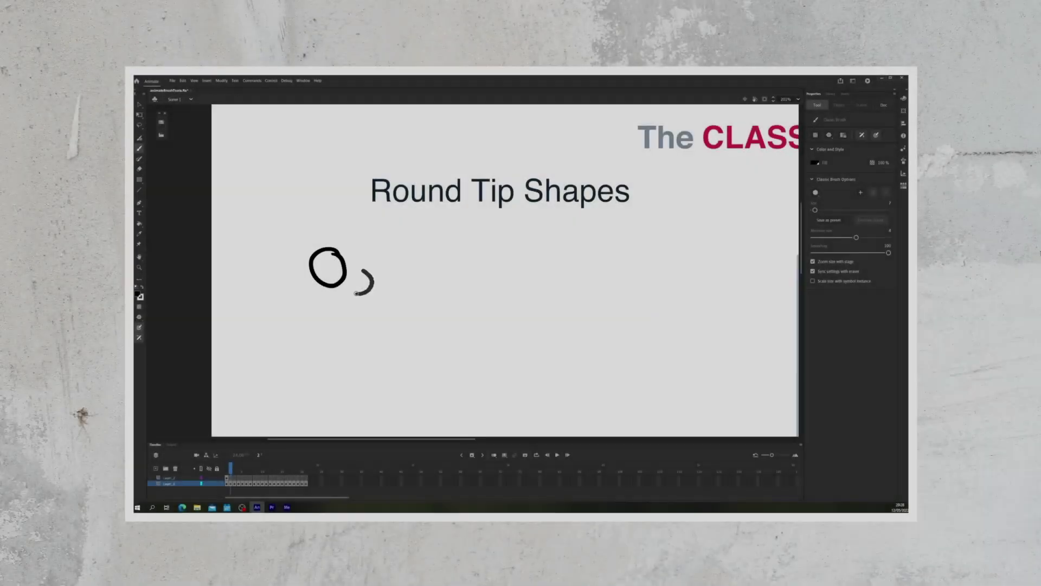
drag(356, 242, 356, 294)
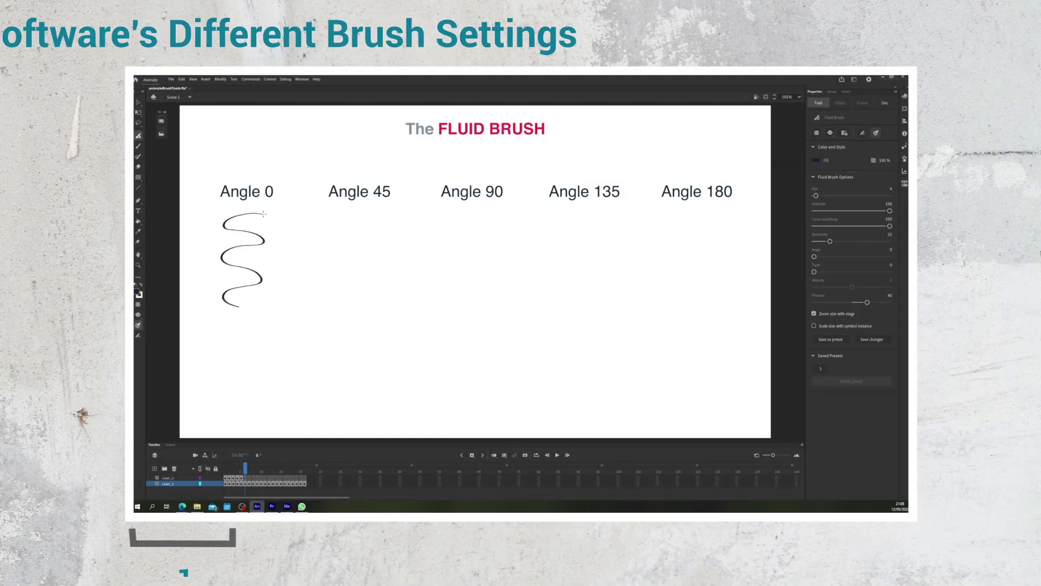
Draw a wavy Angle 0 test stroke, then trace the cloud sketch and an arc in black
mouse_move(242, 314)
mouse_down()
mouse_move(238, 378)
mouse_move(225, 422)
mouse_up()
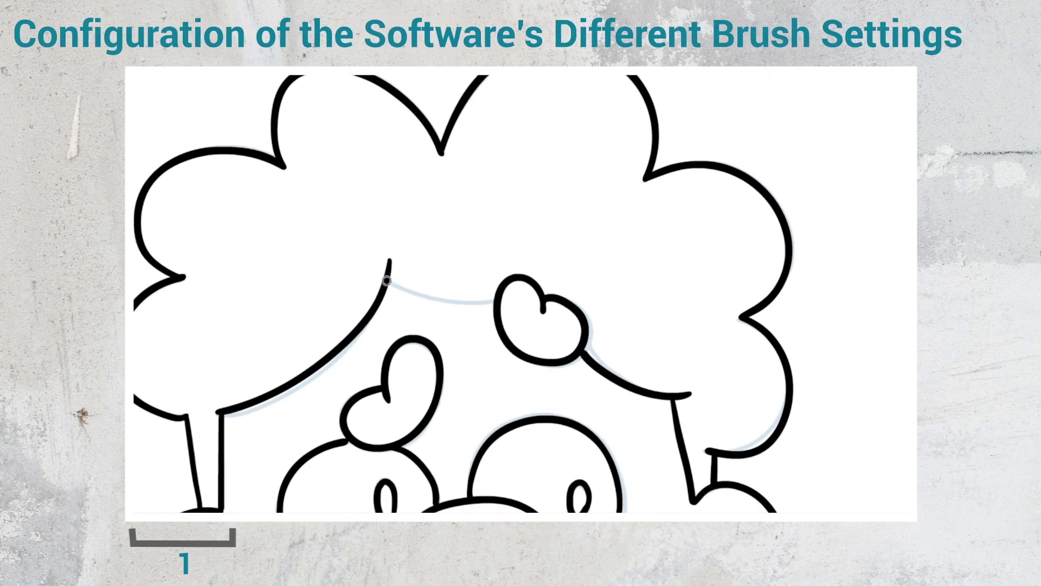
drag(386, 282, 494, 303)
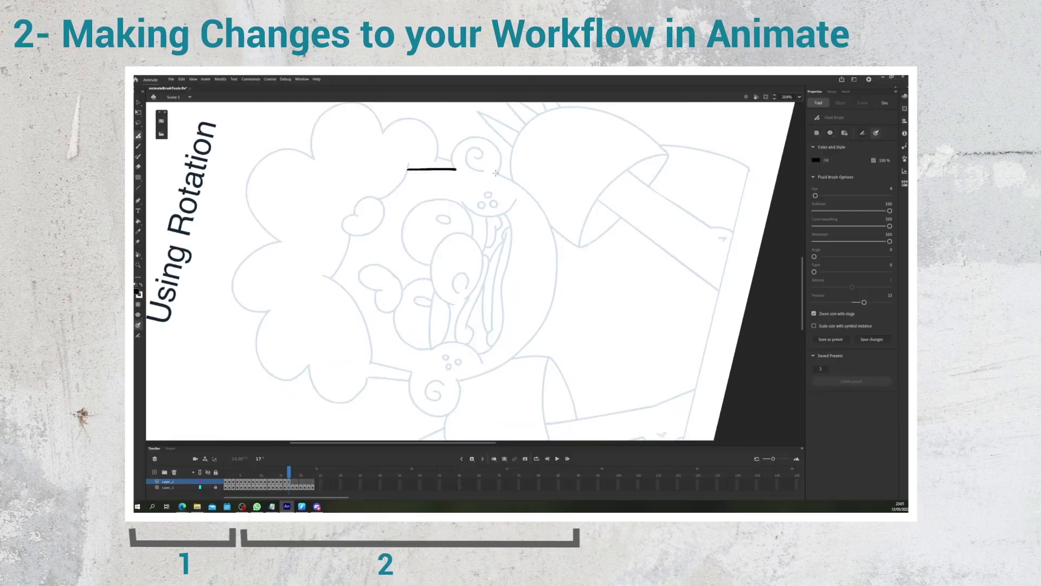
mouse_move(476, 210)
mouse_down()
mouse_move(539, 383)
mouse_move(488, 271)
mouse_move(523, 160)
mouse_move(543, 216)
mouse_up()
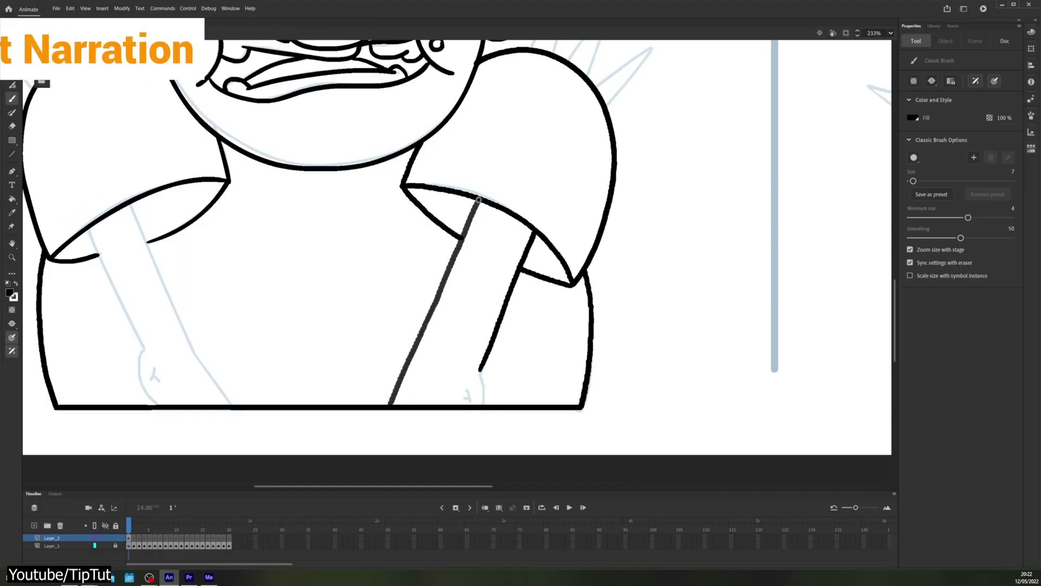
Ink the grey strap line as a solid black brush stroke
drag(479, 201, 479, 201)
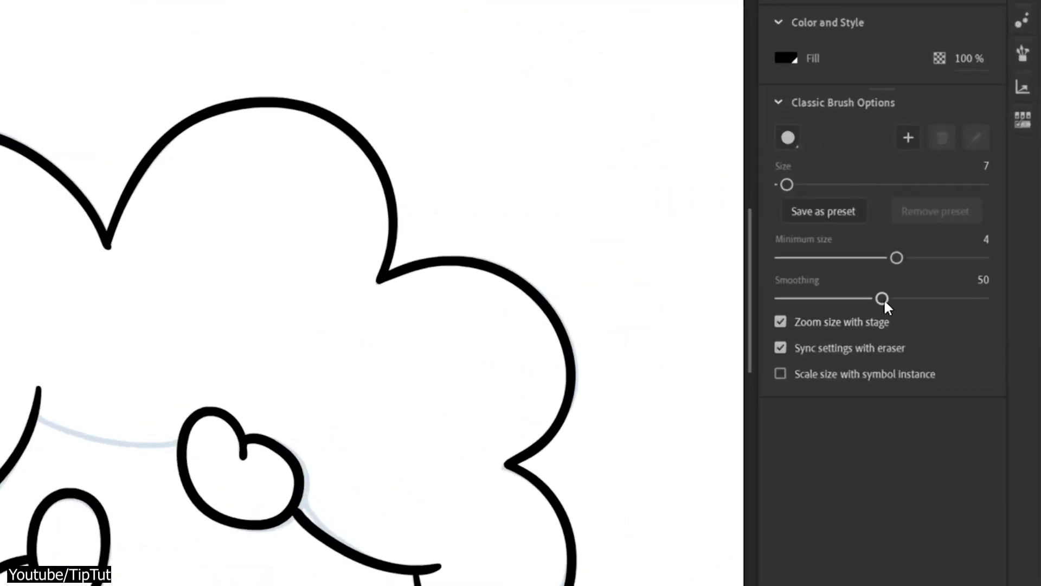
Set Smoothing to 100 in the Properties panel's Classic Brush Options
drag(967, 235, 1023, 235)
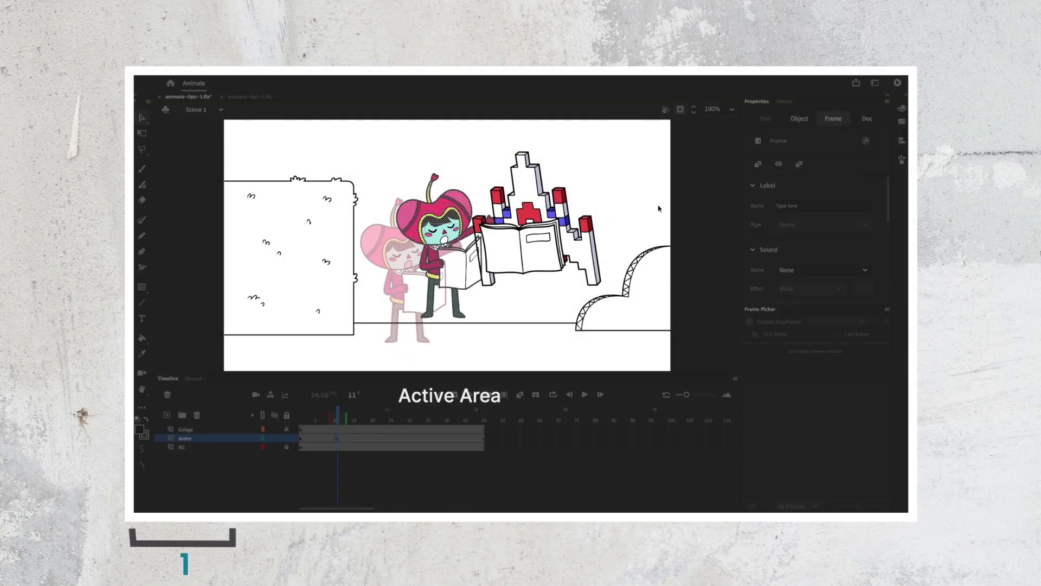
Paste the copied character in place and scale Jaiden across all frames using Edit Multiple Frames
click(463, 315)
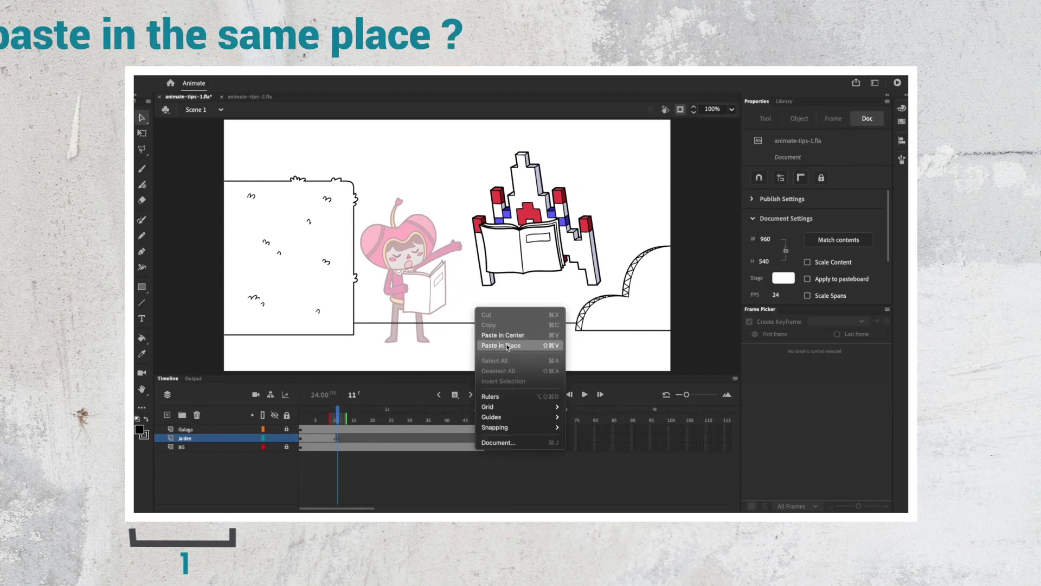
click(556, 348)
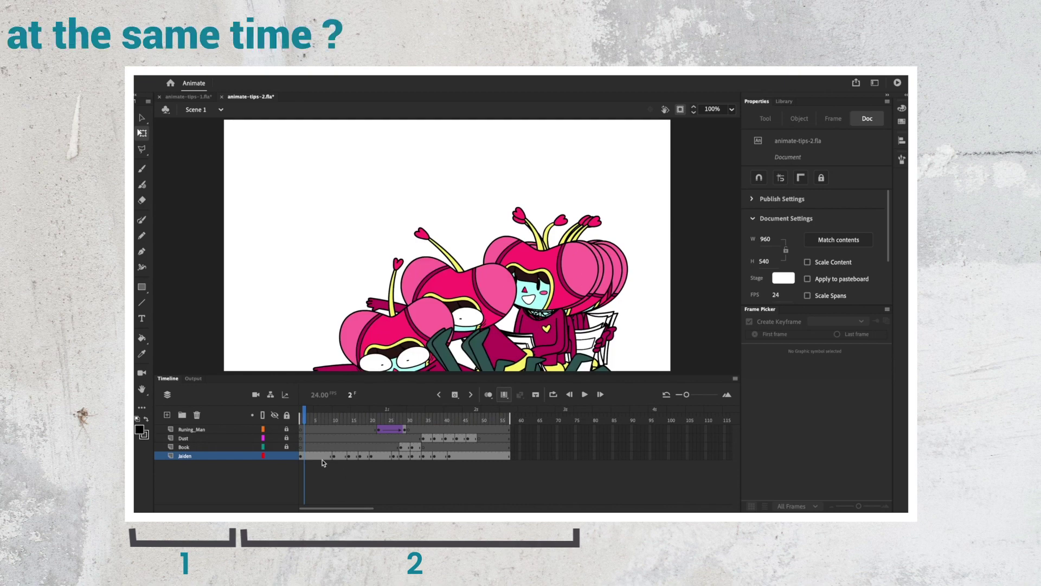
drag(237, 160, 688, 375)
drag(628, 207, 628, 252)
click(504, 395)
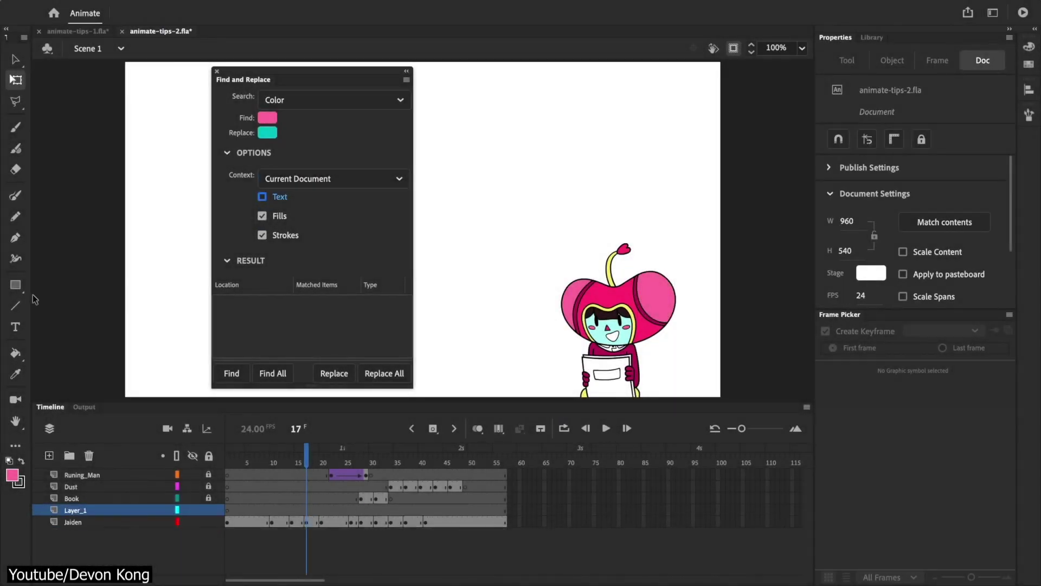
Move and scale the reading character to about 258 × 366, then stop playback at frame 35
click(13, 328)
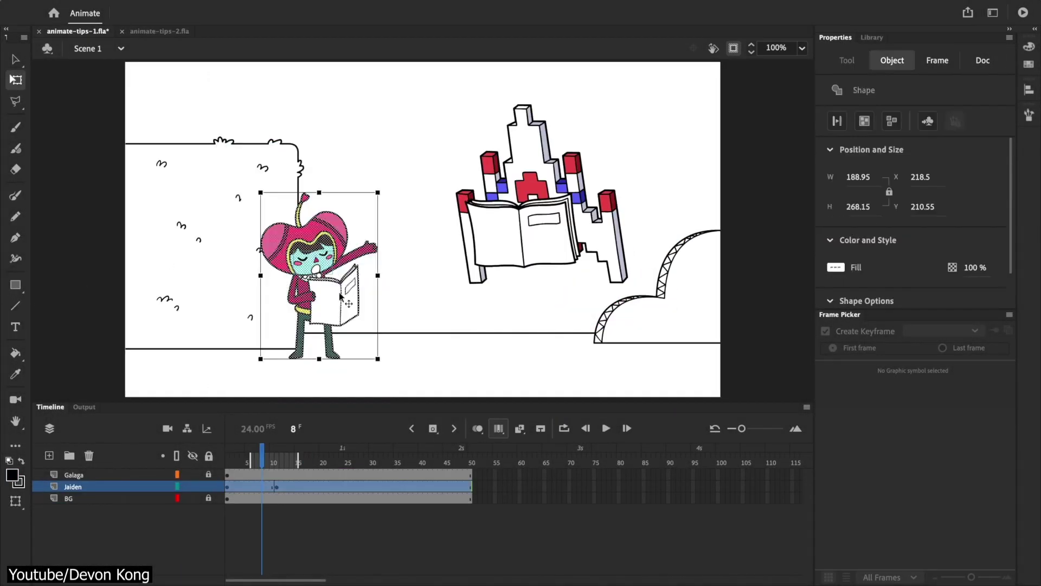
drag(353, 299, 375, 295)
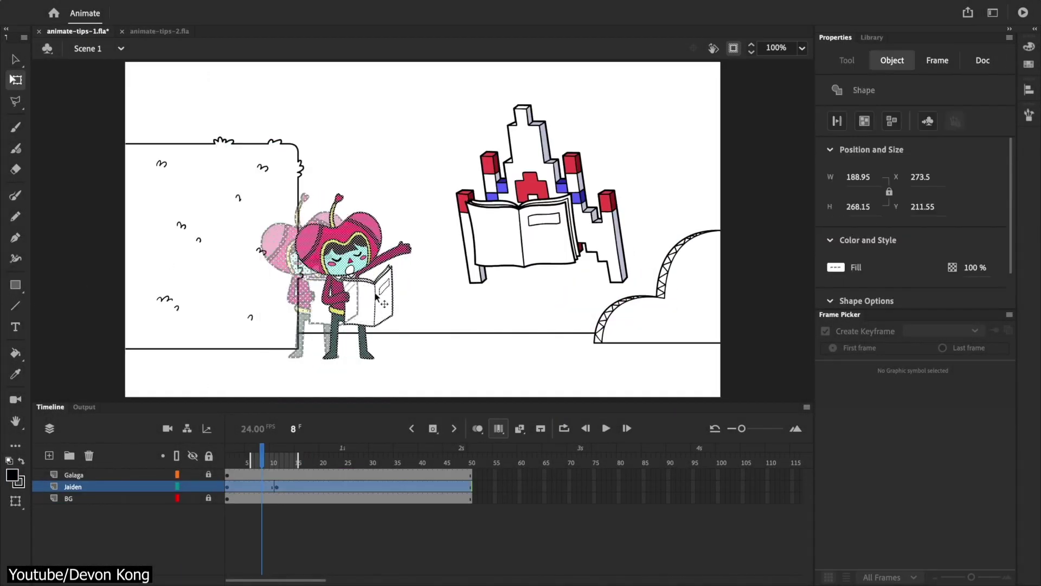
drag(417, 193, 438, 162)
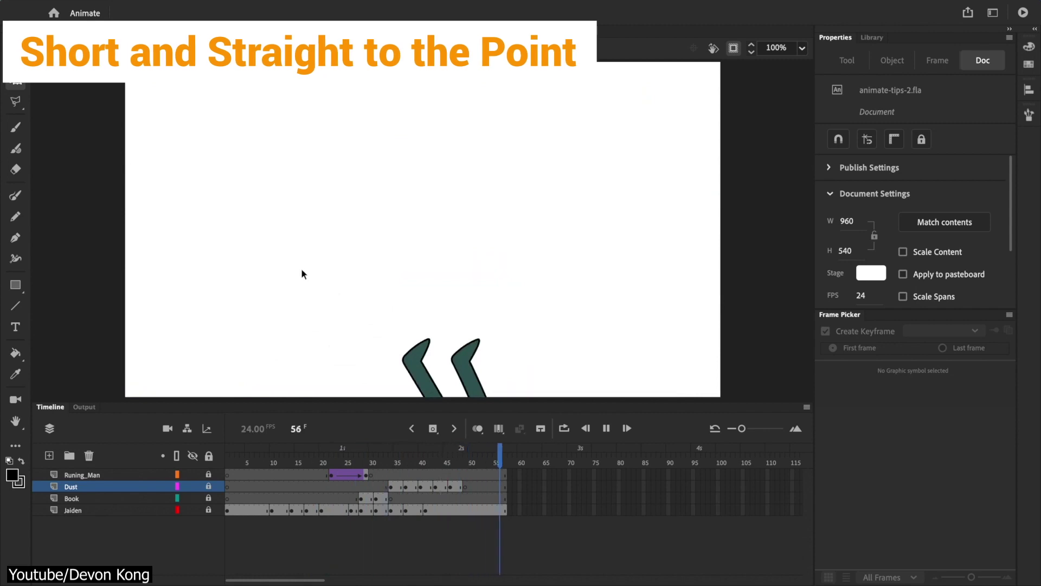
click(412, 428)
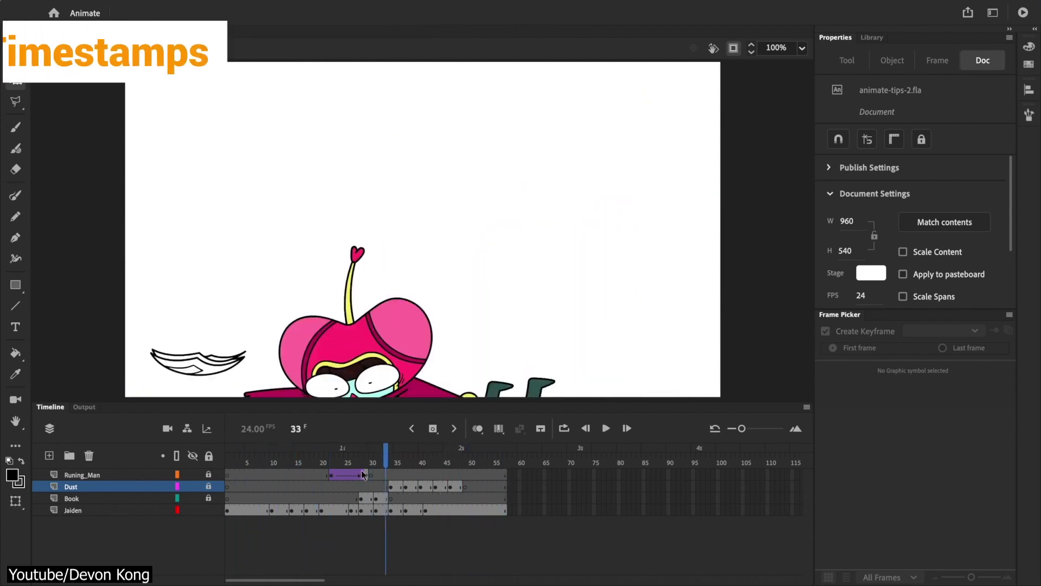
drag(388, 465, 398, 466)
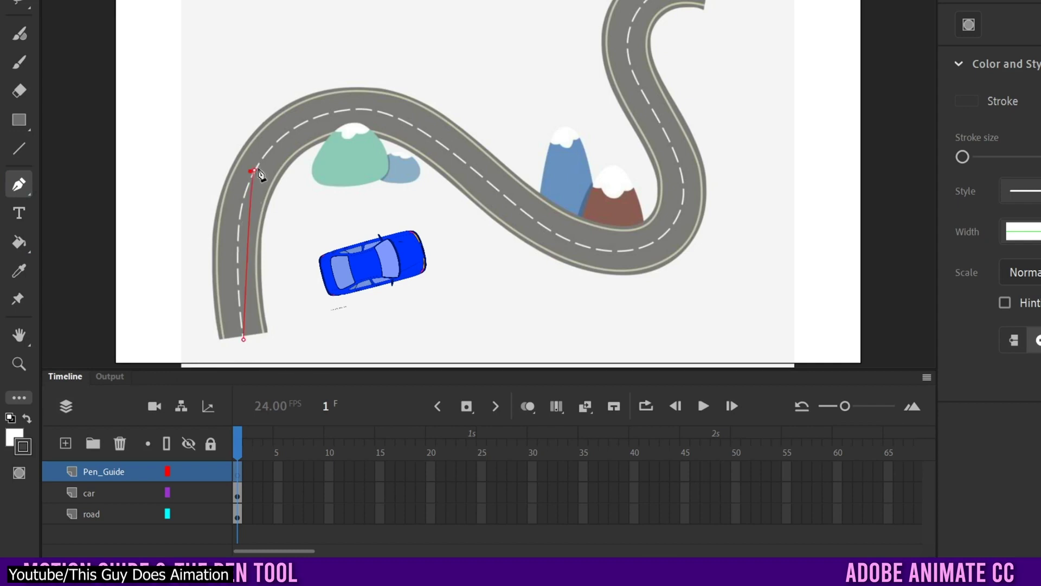
Draw the curved guide path along the road and make Pen_Guide a guide layer
drag(293, 146, 289, 93)
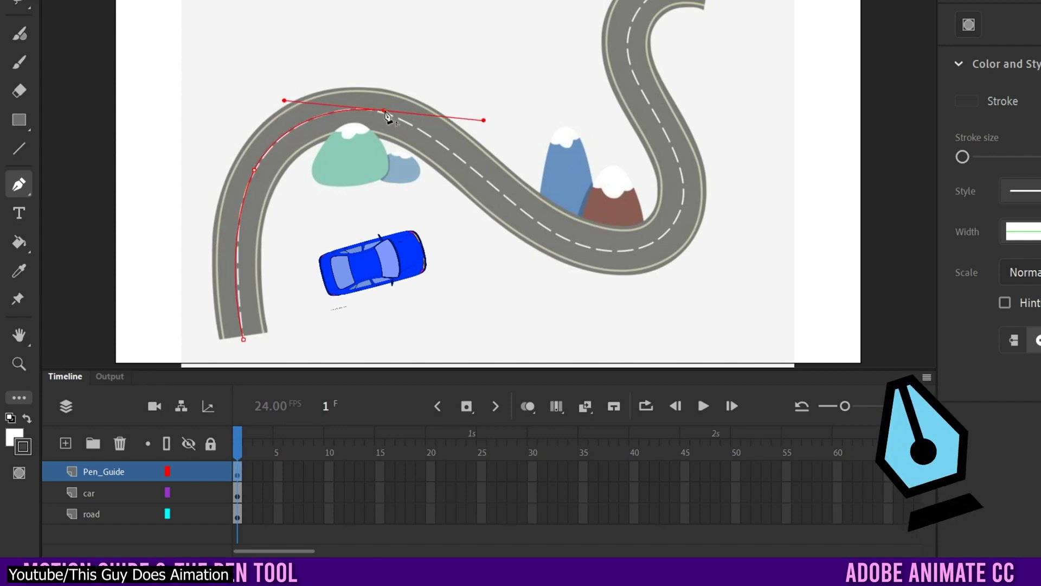
drag(524, 227, 530, 224)
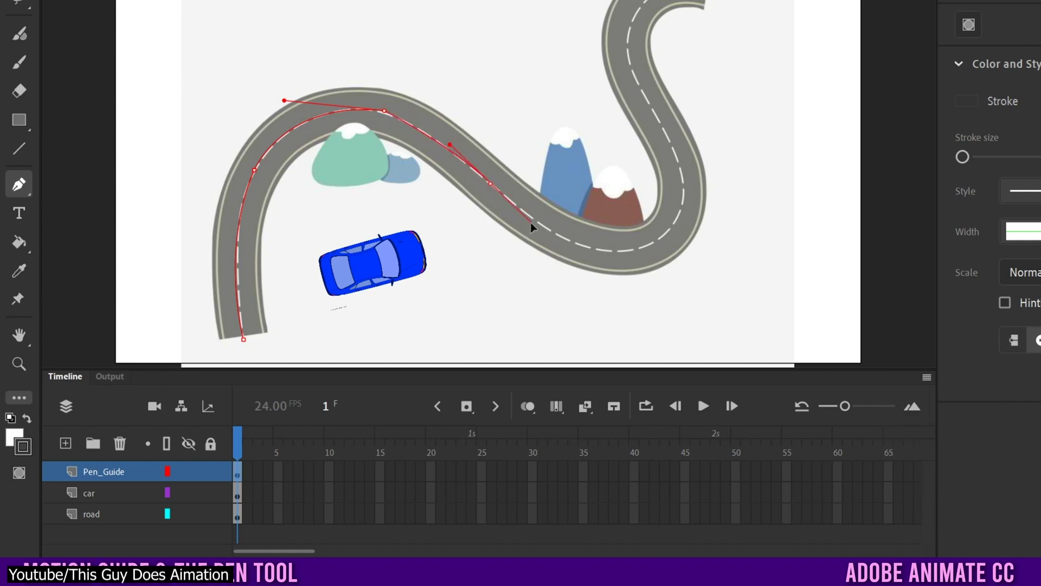
drag(612, 251, 703, 237)
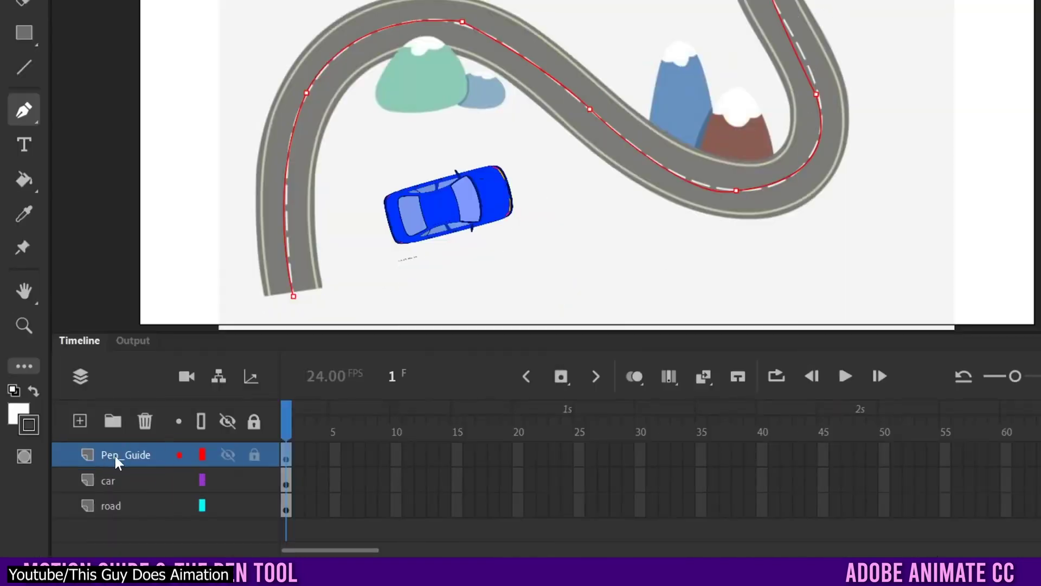
right_click(116, 461)
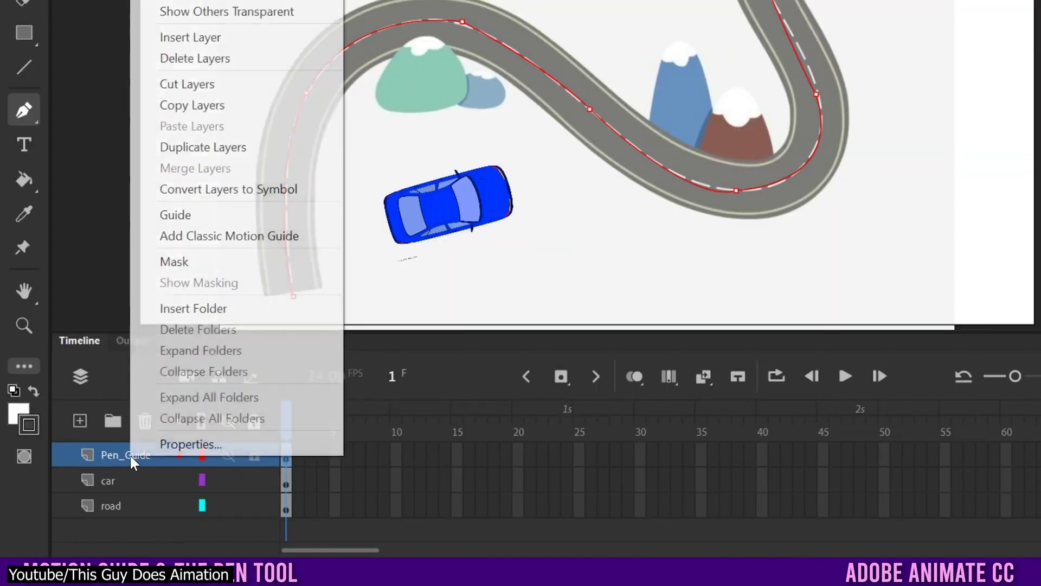
click(174, 212)
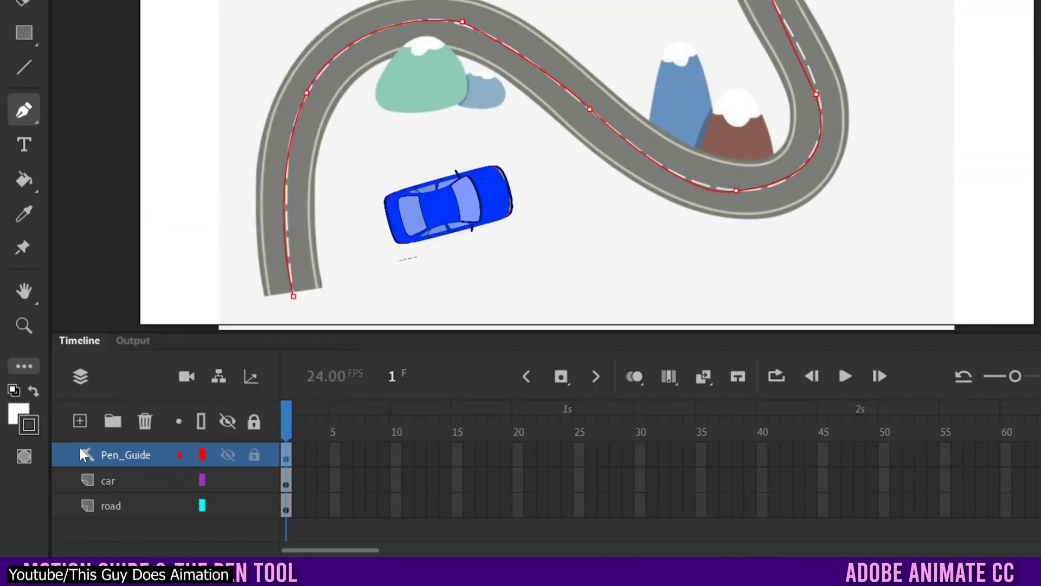
Enable Orient to path on the car layer's classic tween so it turns with the road
click(93, 485)
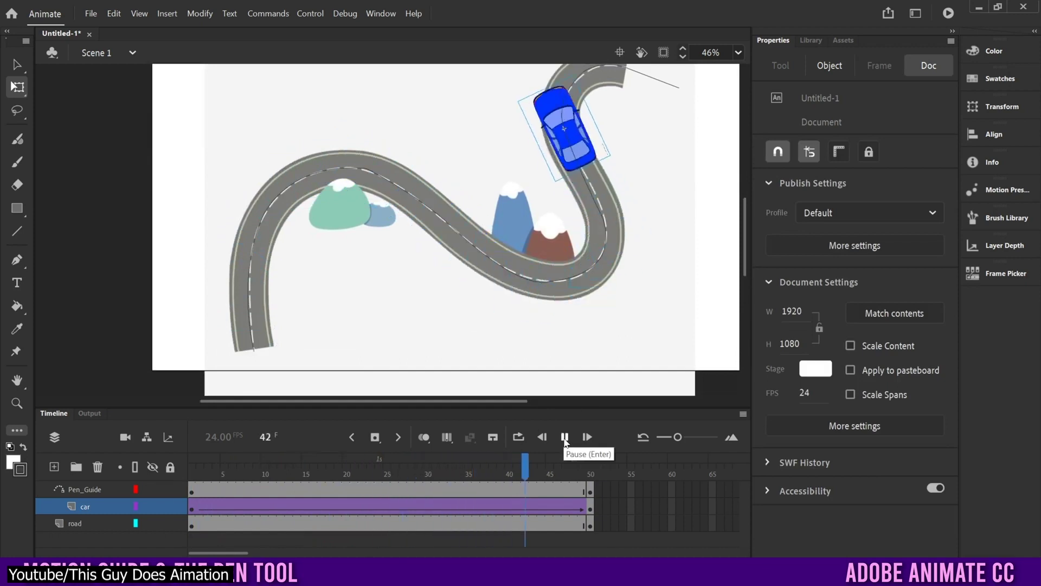
click(197, 475)
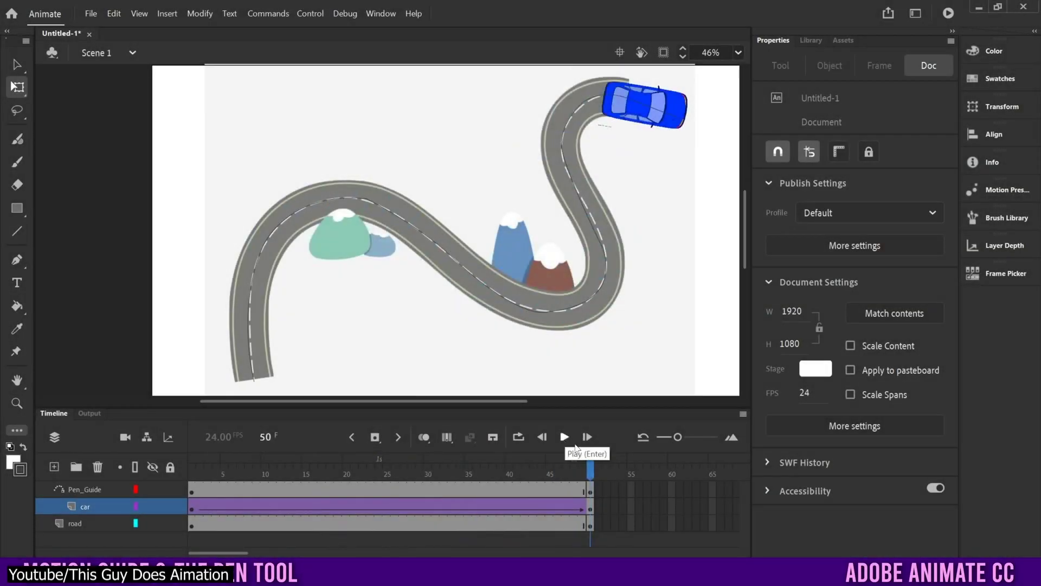
click(402, 509)
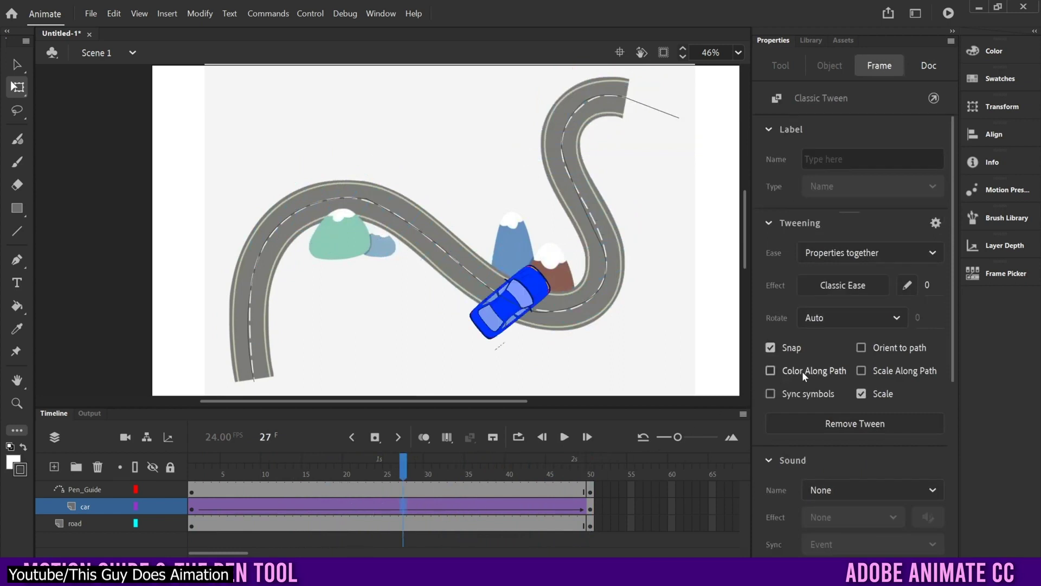
click(862, 348)
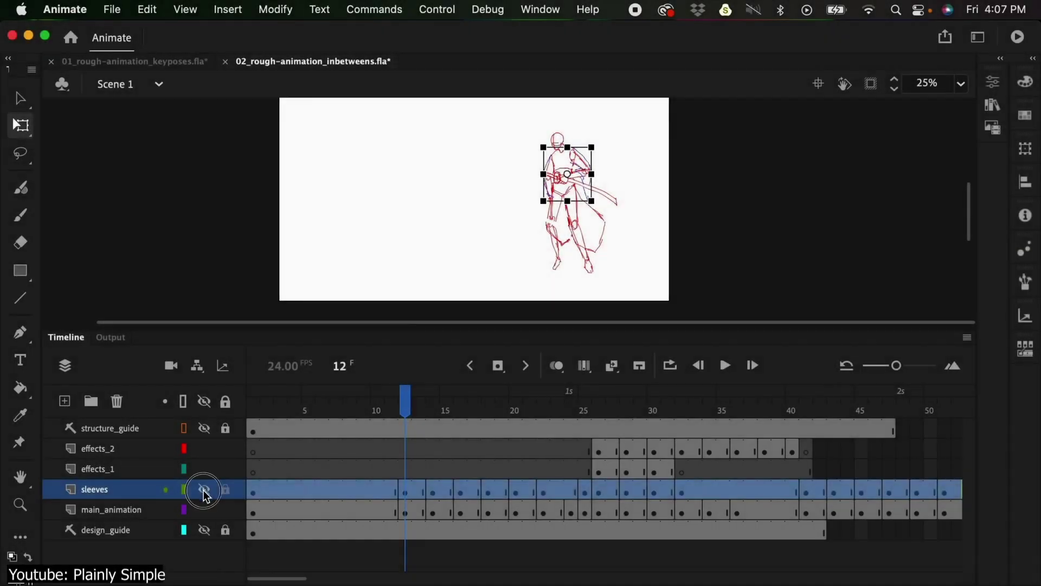
click(262, 473)
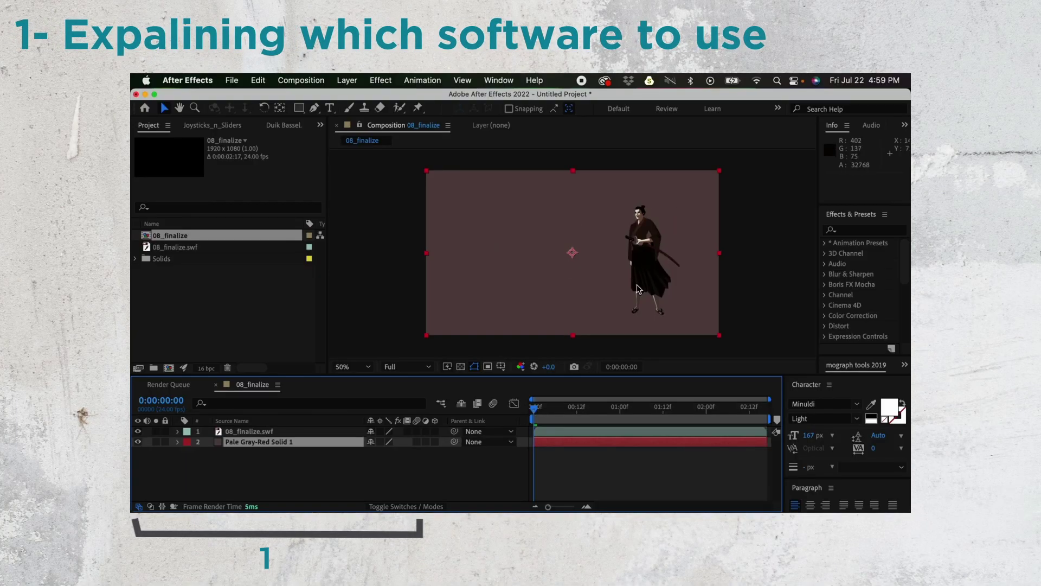
click(588, 469)
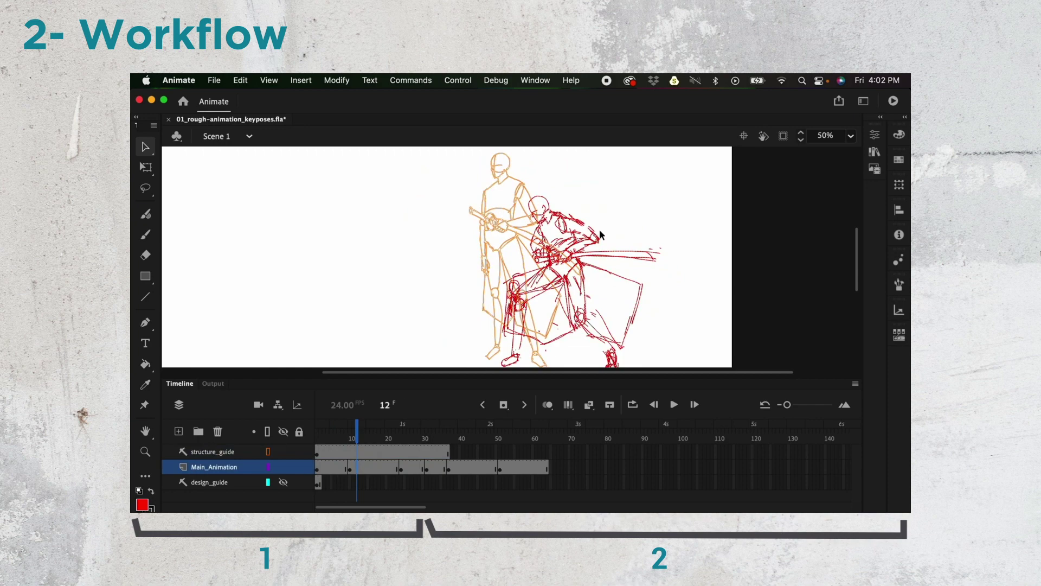
click(361, 454)
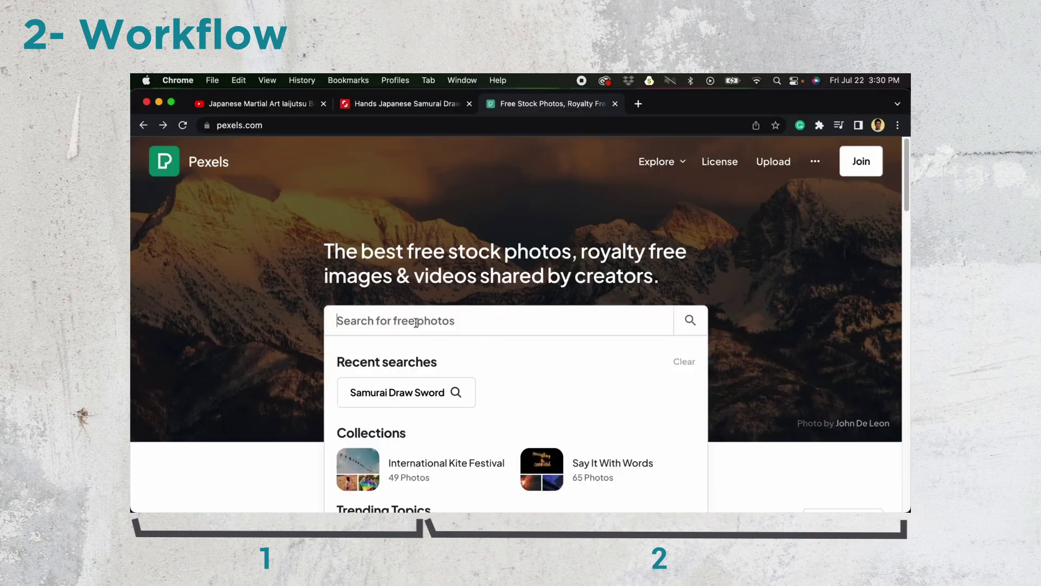
Select the 08_finalize.swf layer 5 and preview its new slanted shadow
text(sa)
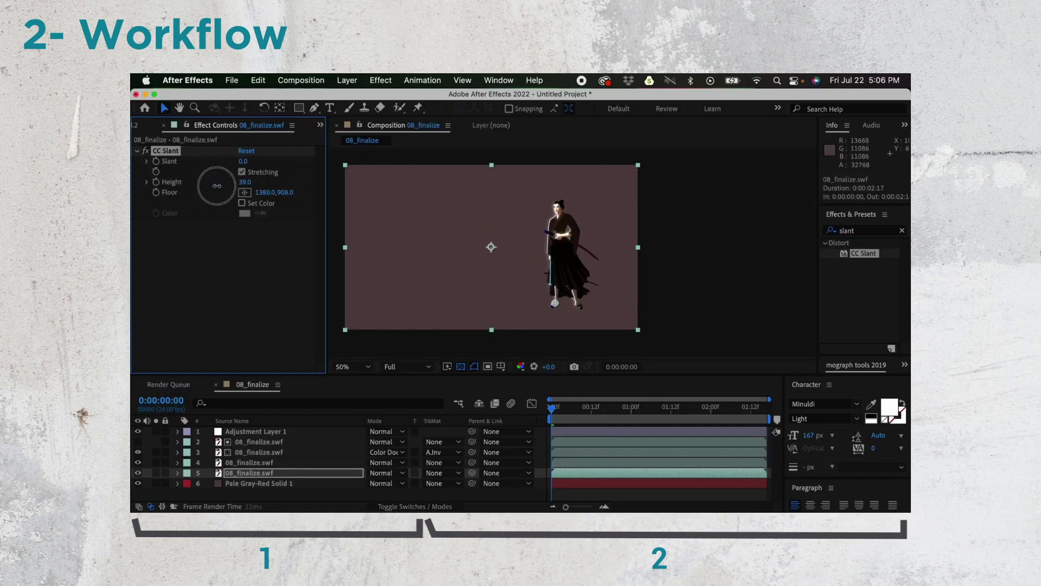
click(283, 473)
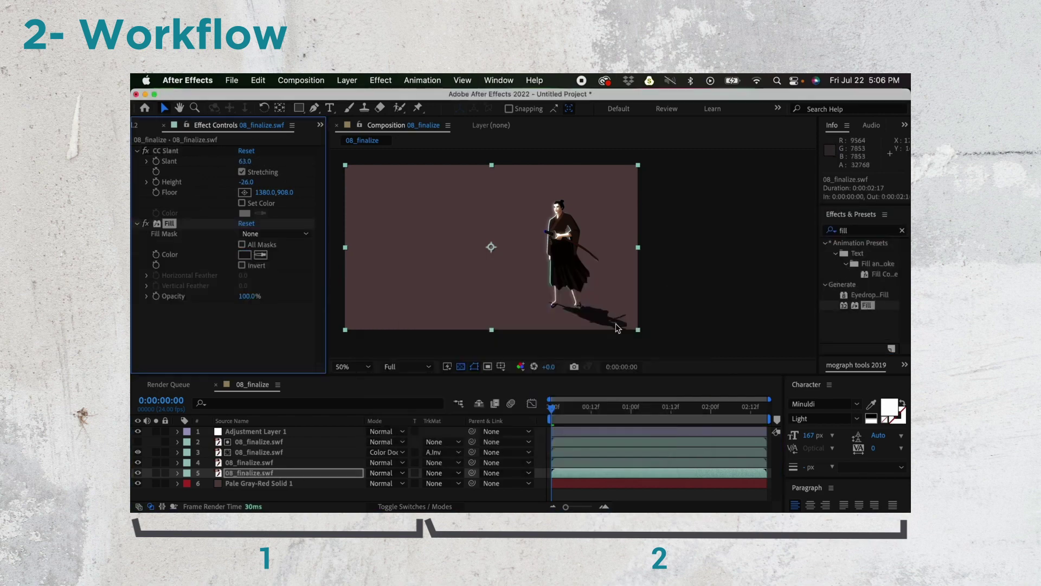
key(space)
key(space)
scroll(461, 299, up, 2)
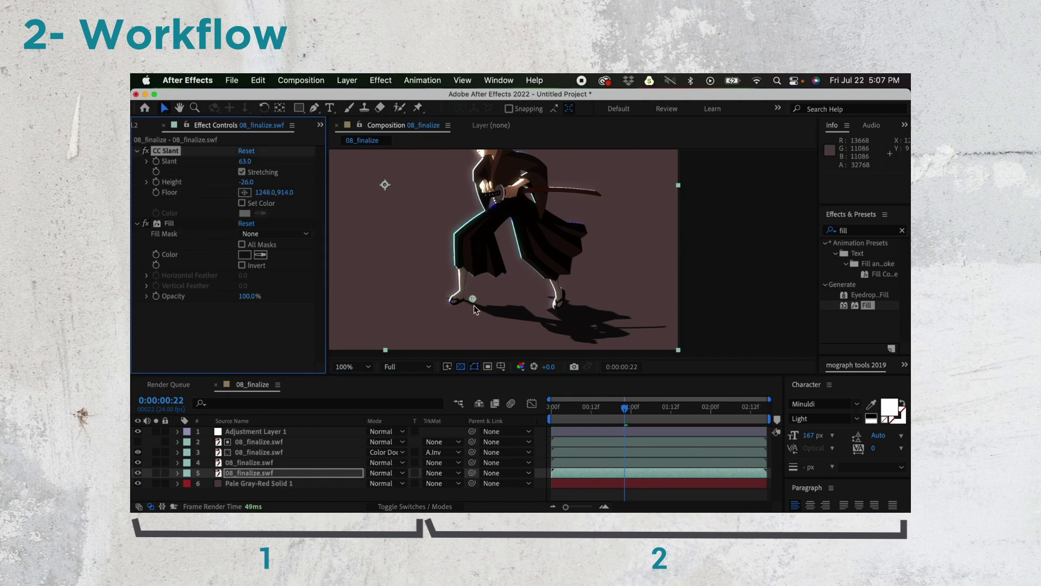
Move the shadow's Floor point under the feet and increase its slant height
drag(472, 298, 473, 304)
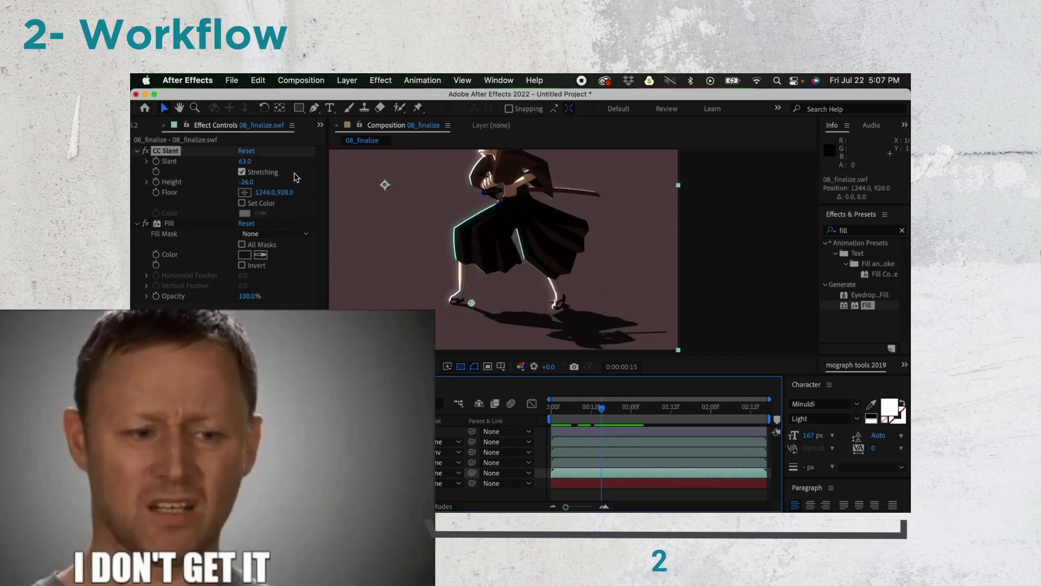
drag(247, 182, 274, 172)
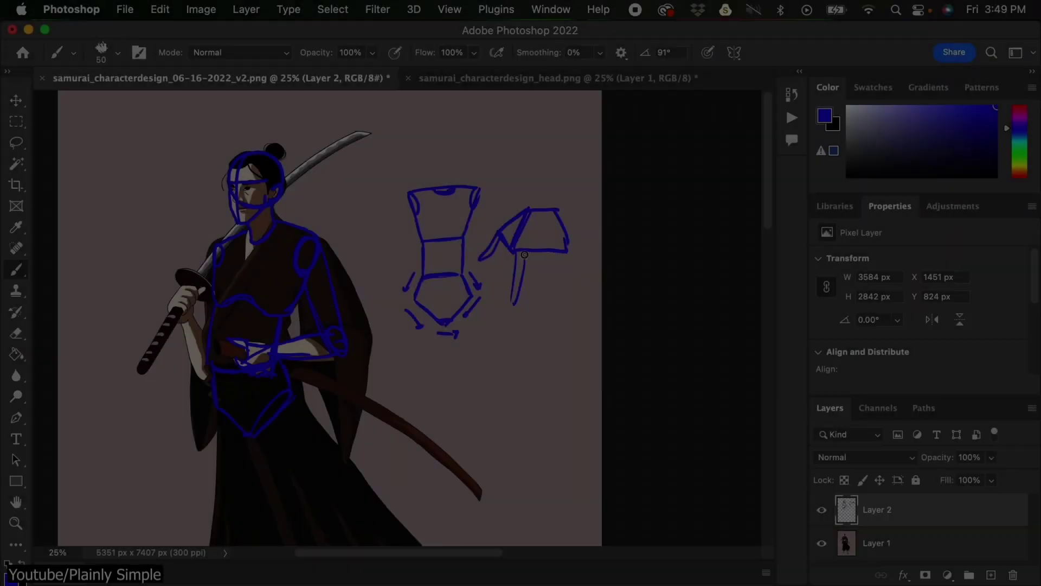
drag(525, 255, 611, 277)
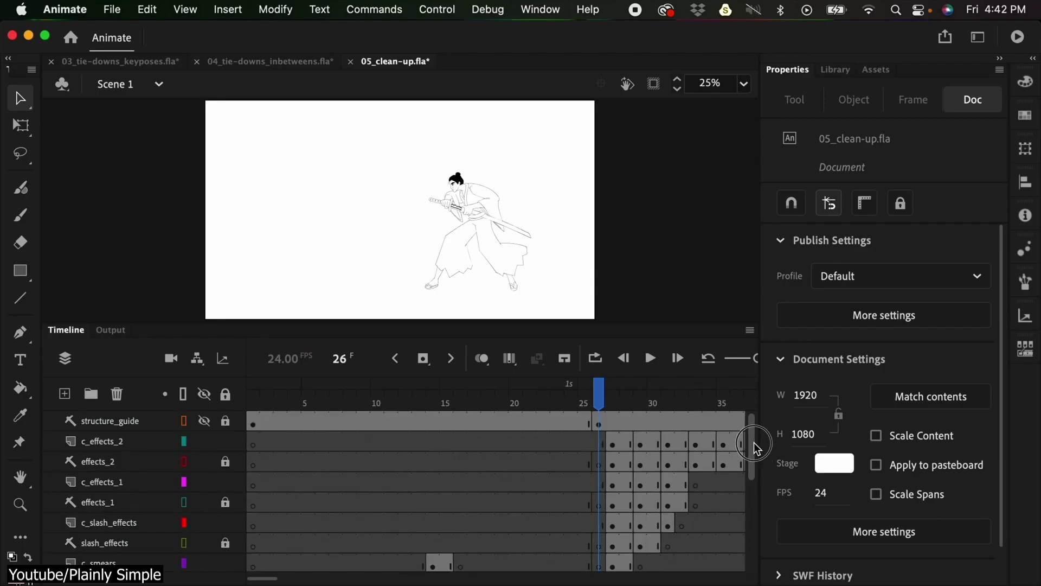
drag(600, 394, 630, 395)
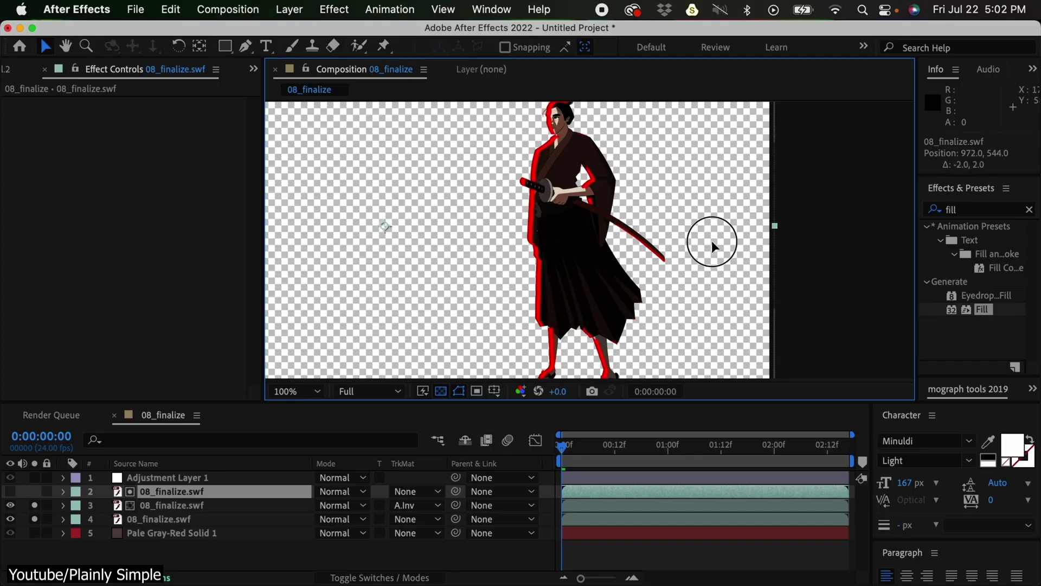
Switch the red-filled samurai copy on layer 3 to a different blend mode
click(172, 505)
click(342, 505)
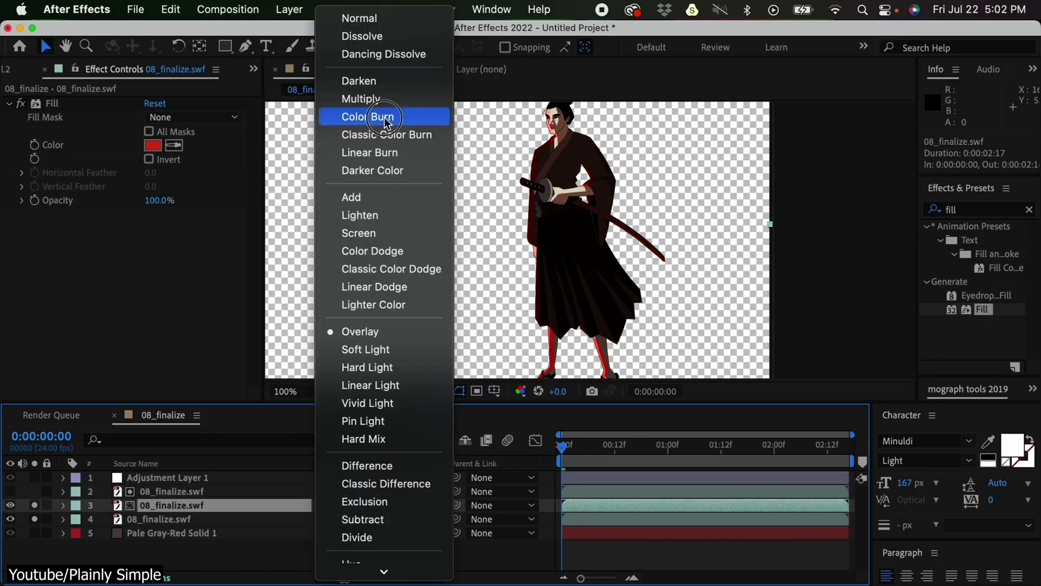
click(359, 249)
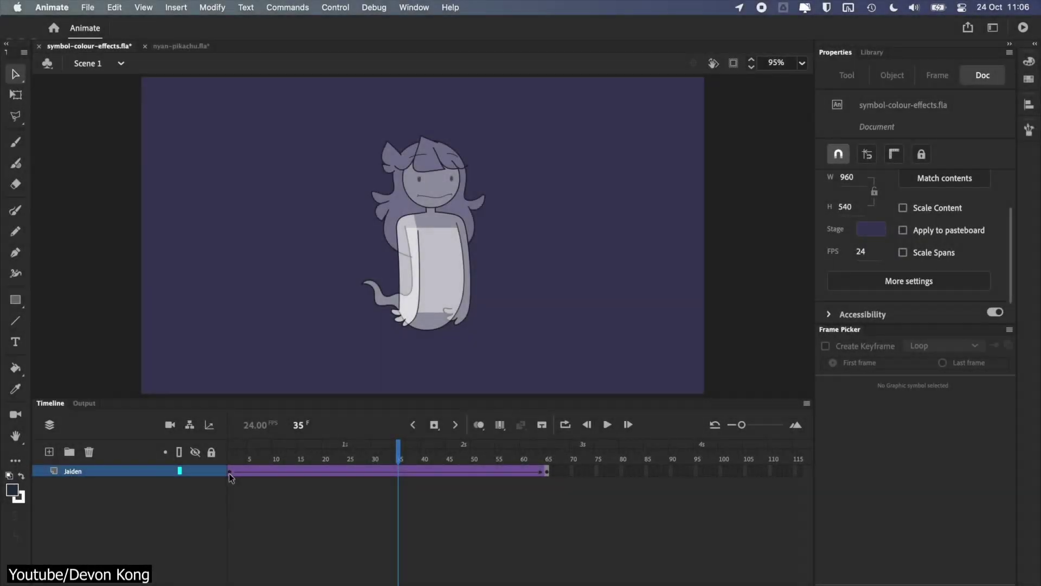
Move the ghost to the stage's left edge at frame 1 and preview the motion
click(230, 473)
drag(429, 285, 99, 284)
key(Return)
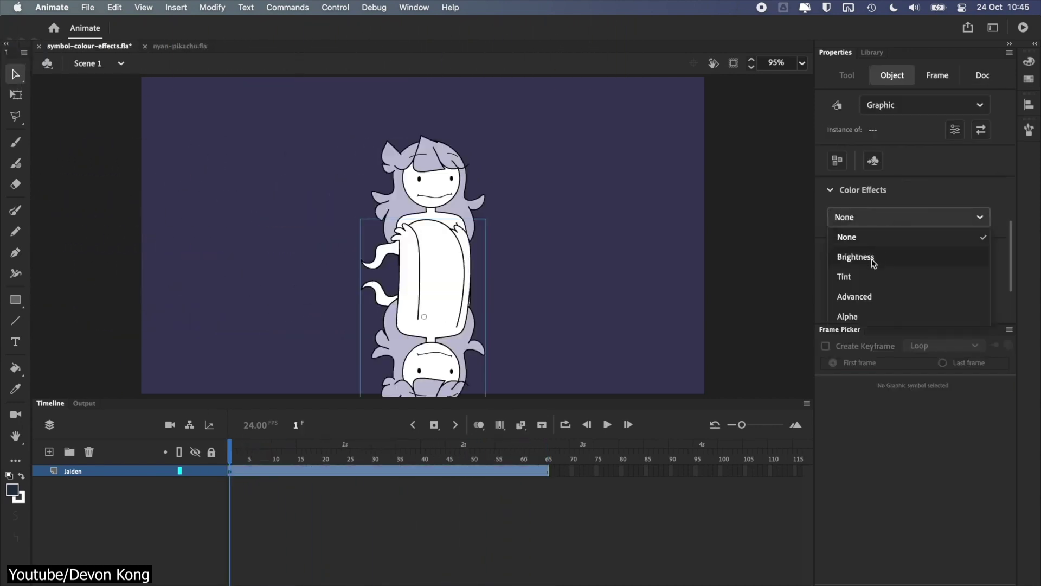
Darken the character copy to black with Brightness, then shift it down to reveal the white original
click(871, 259)
drag(909, 253, 802, 251)
drag(440, 333, 437, 417)
key(q)
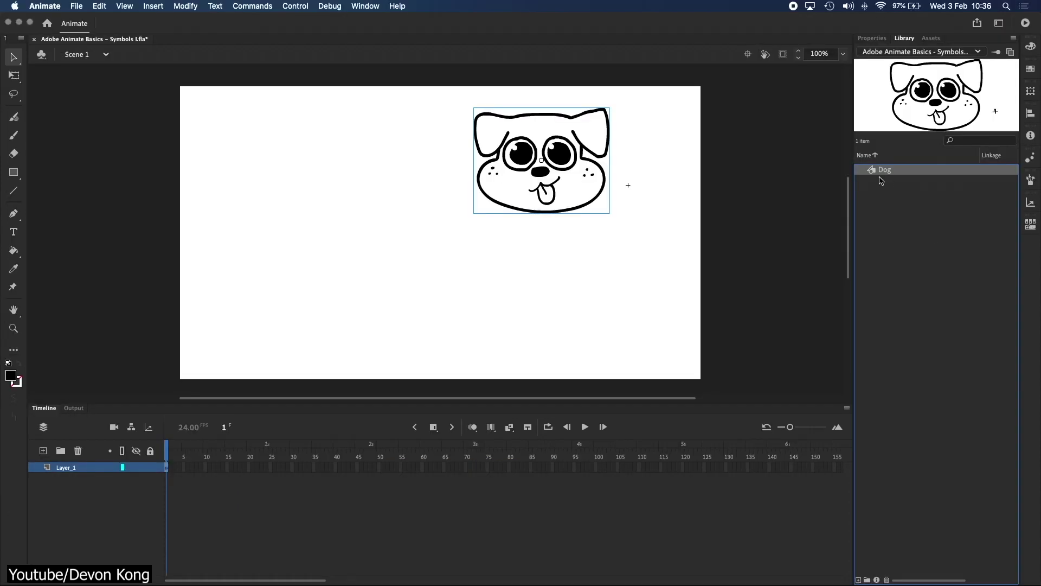
Place four Dog instances around the stage: right, lower right, top and left
drag(609, 282, 610, 284)
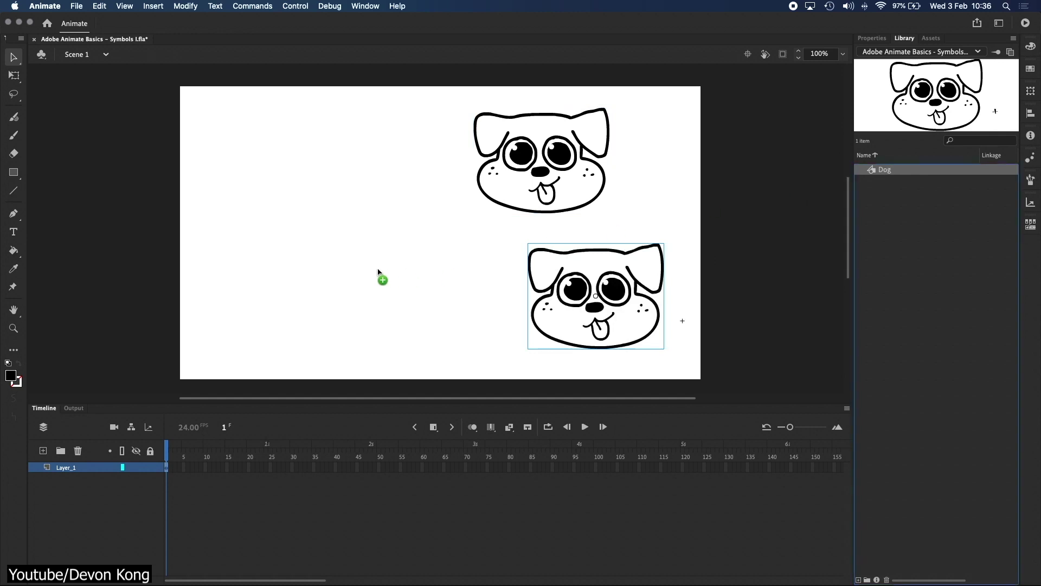
drag(380, 272, 380, 271)
drag(447, 139, 375, 111)
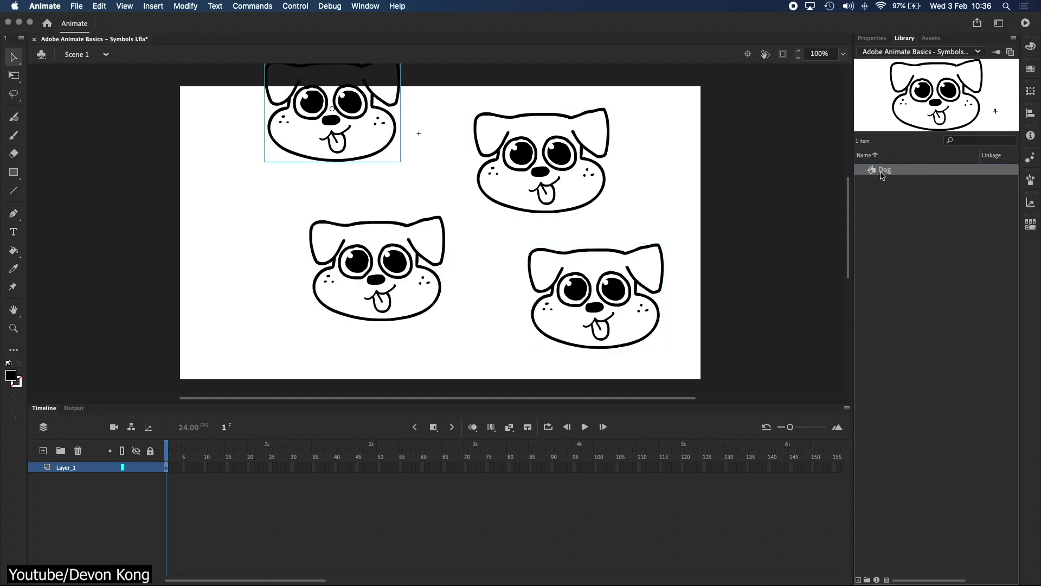
drag(281, 221, 195, 232)
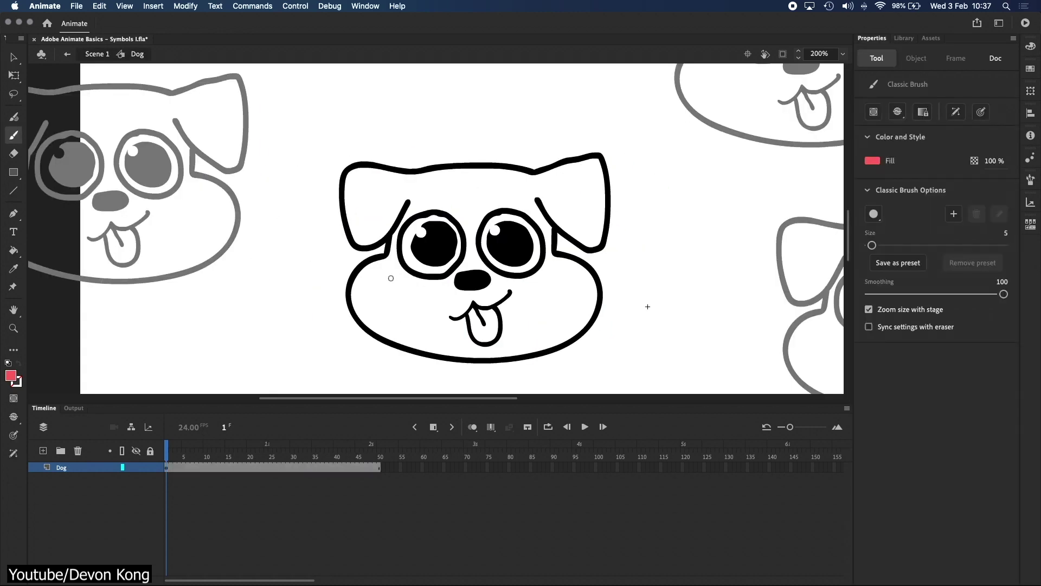
Paint pink cheeks on the Dog symbol, reset the view to 100%, and return to Scene 1
key(k)
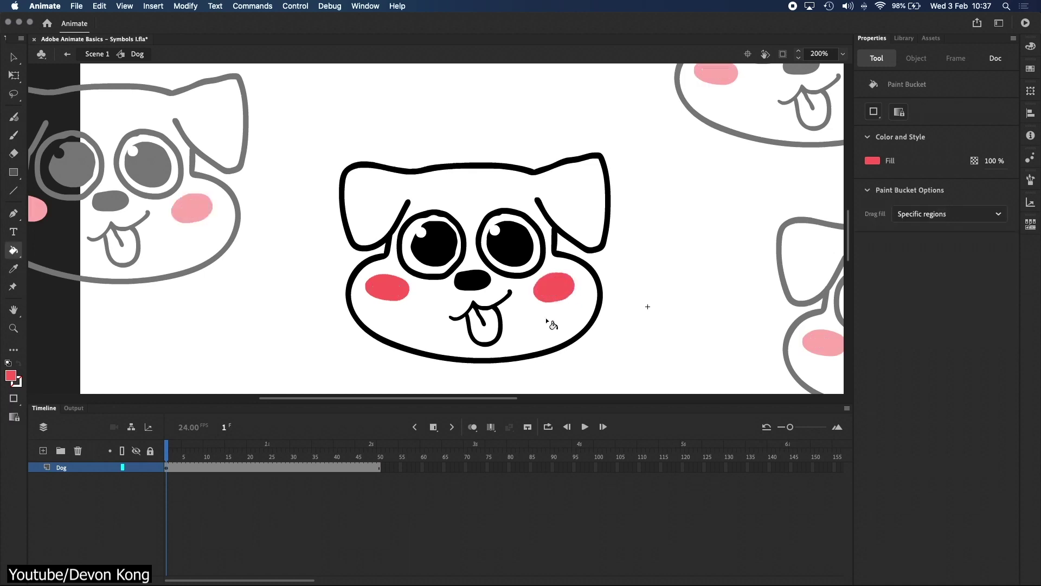
key(v)
key(super+1)
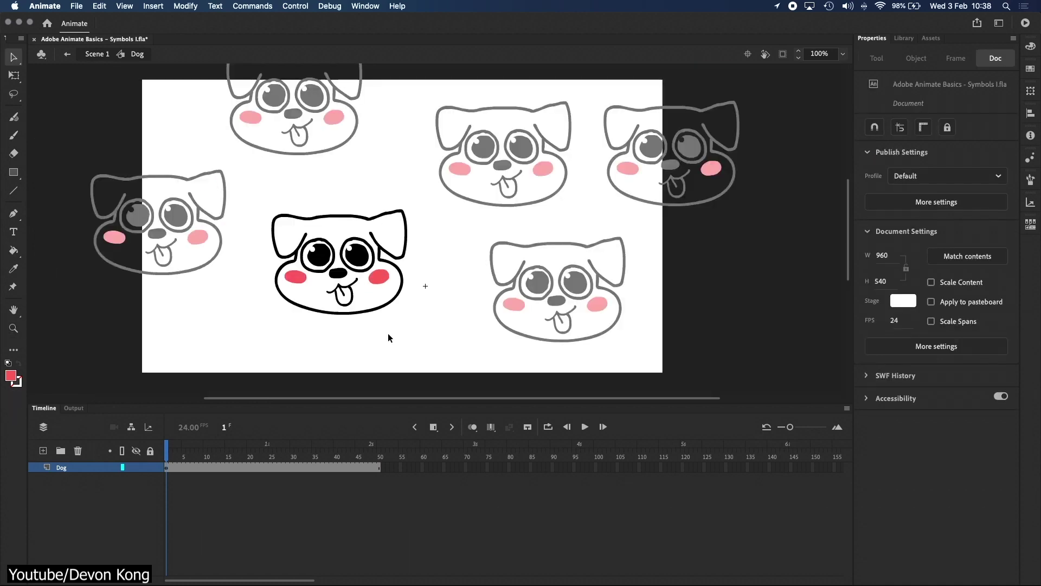
click(95, 54)
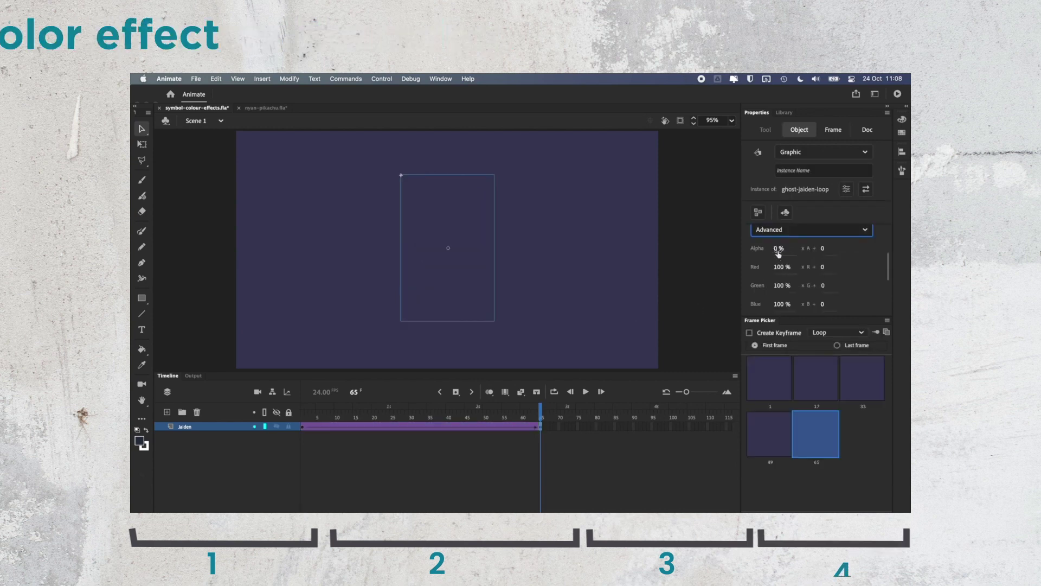
Set the ghost's Advanced colour effect to alpha 100%, green 41% and blue 78%
drag(782, 248, 758, 286)
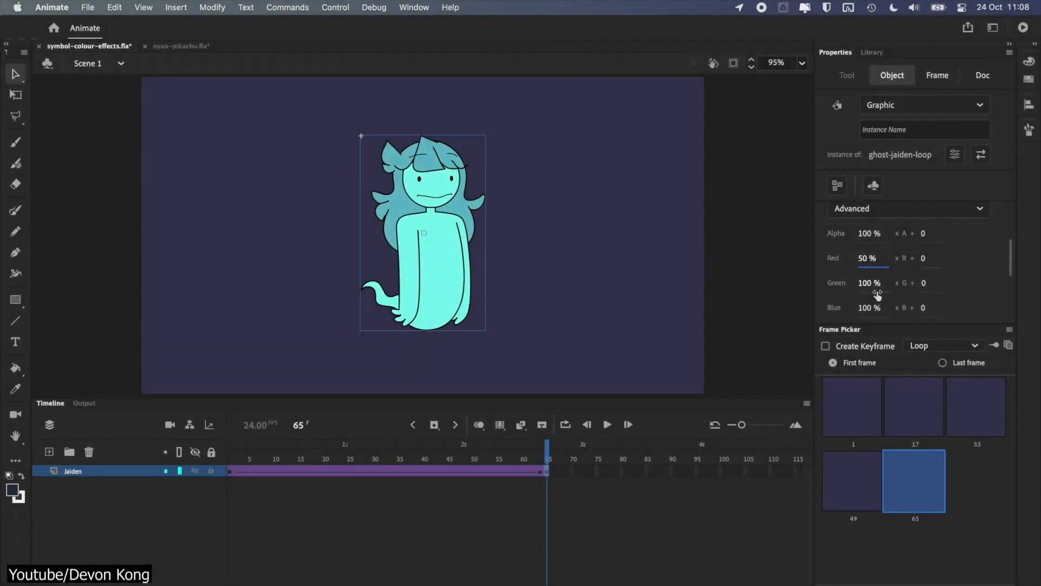
mouse_move(785, 286)
mouse_down()
mouse_move(760, 285)
mouse_move(780, 304)
mouse_up()
mouse_move(867, 308)
mouse_down()
mouse_move(872, 299)
mouse_move(863, 309)
mouse_up()
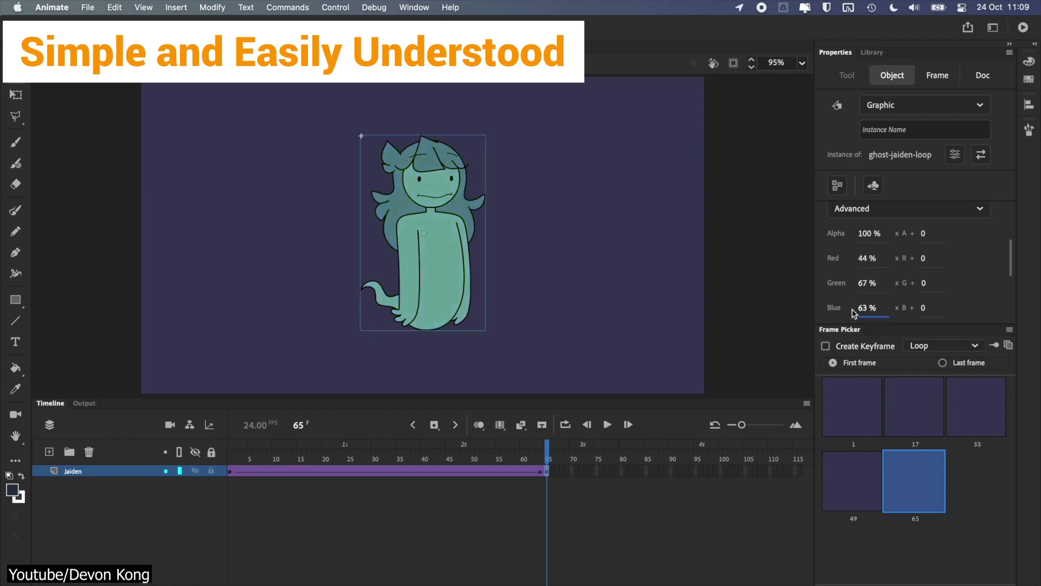
Change the ghost's colour effect style to Tint for a yellow colour
click(868, 209)
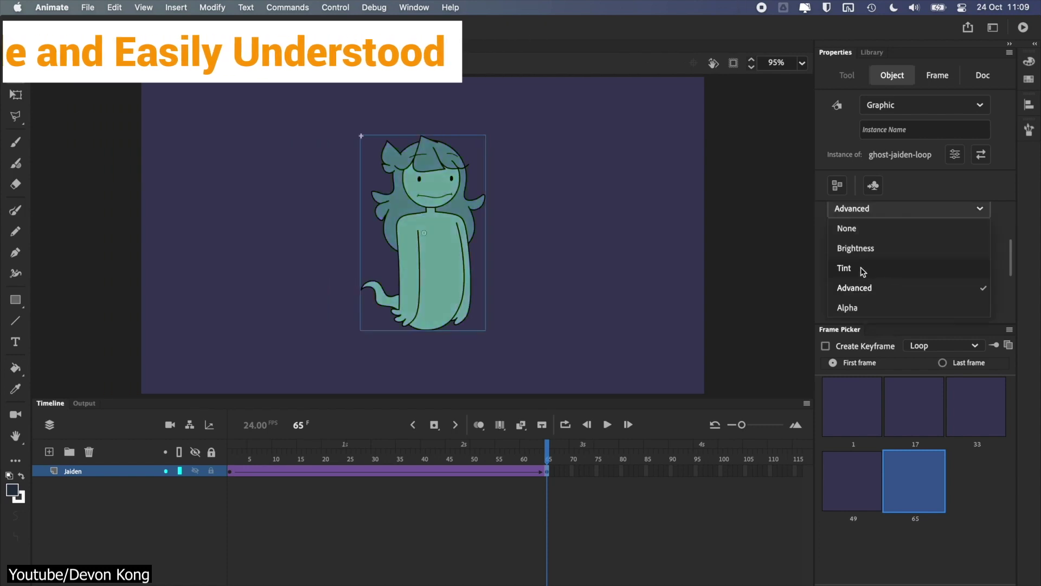
click(847, 268)
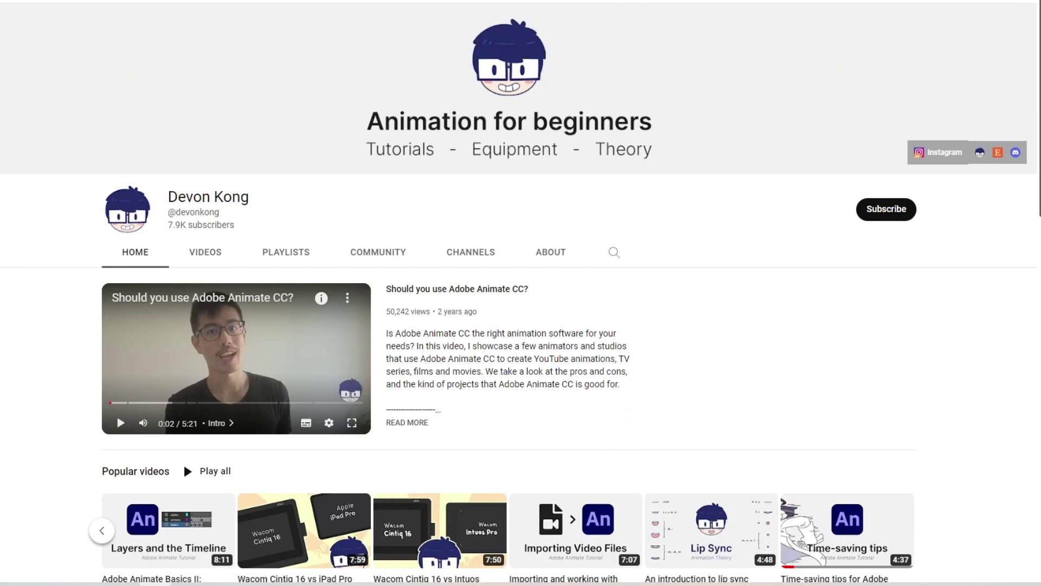
scroll(521, 293, down, 5)
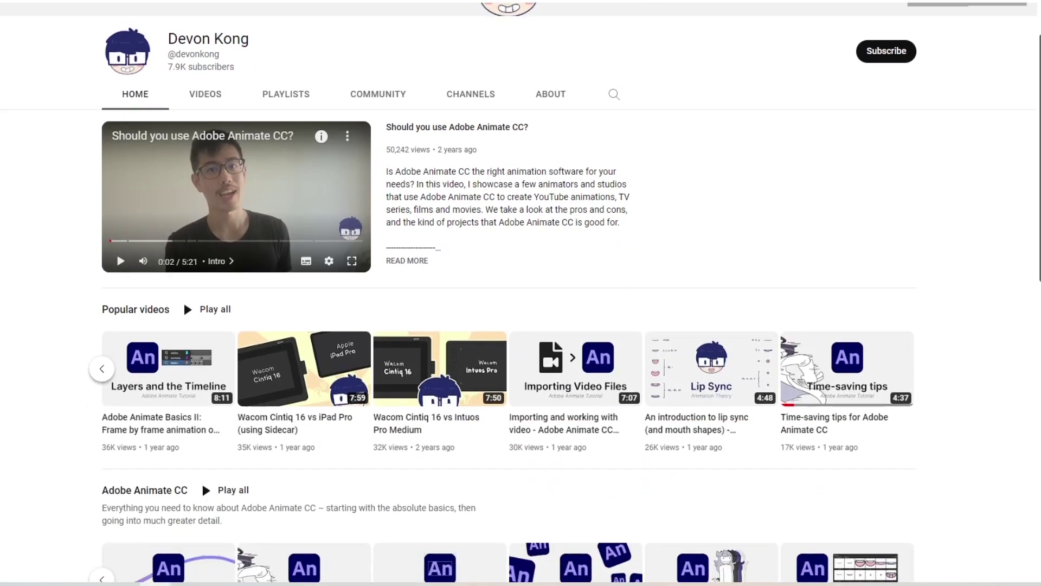
scroll(521, 293, down, 4)
scroll(521, 293, down, 8)
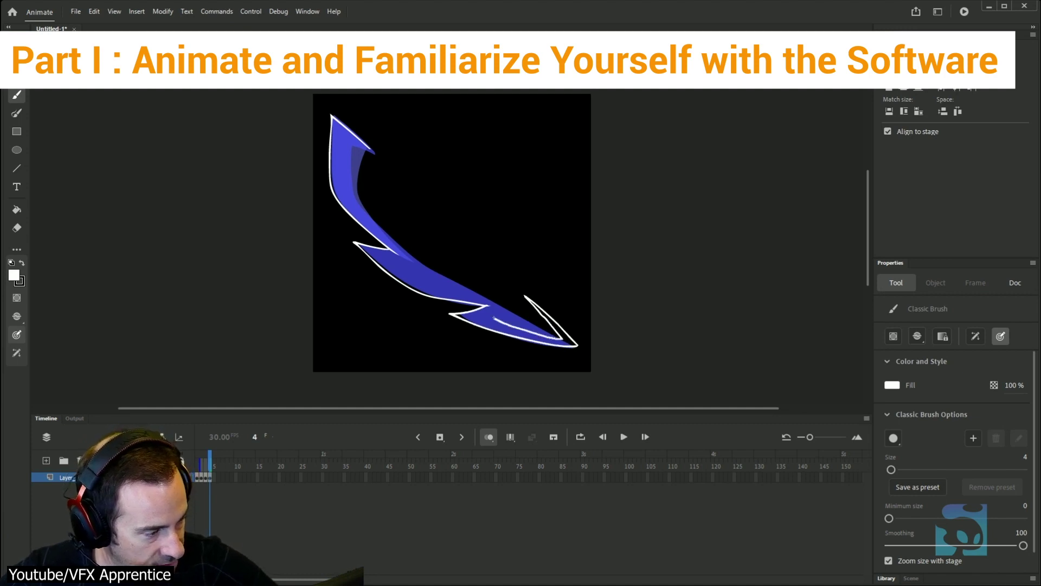
Add white highlight strokes and a white fill to the bolt, then insert a blank keyframe at frame 5
drag(491, 295, 496, 320)
drag(355, 200, 415, 265)
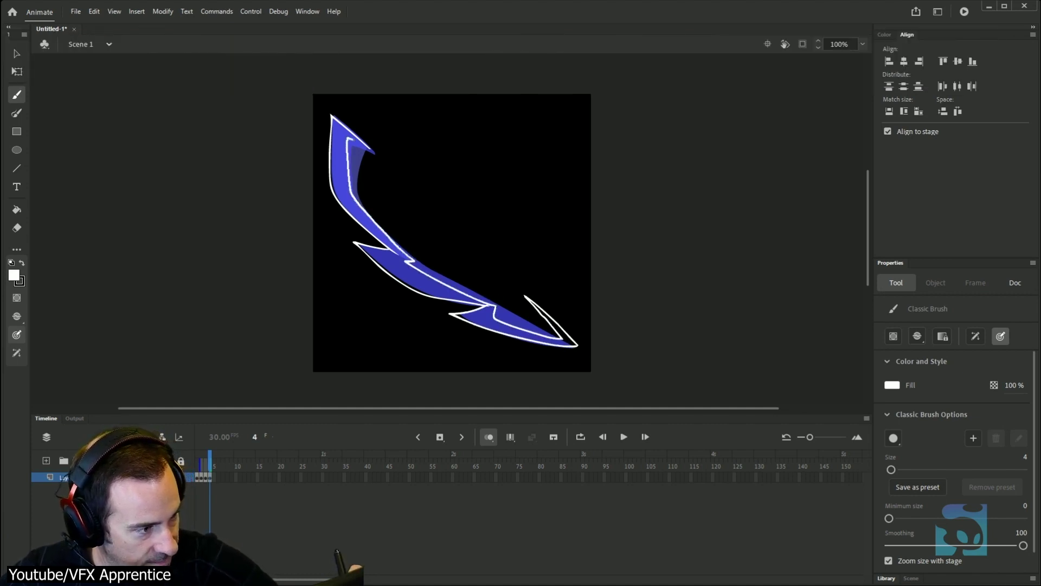
key(k)
click(537, 305)
key(F7)
key(b)
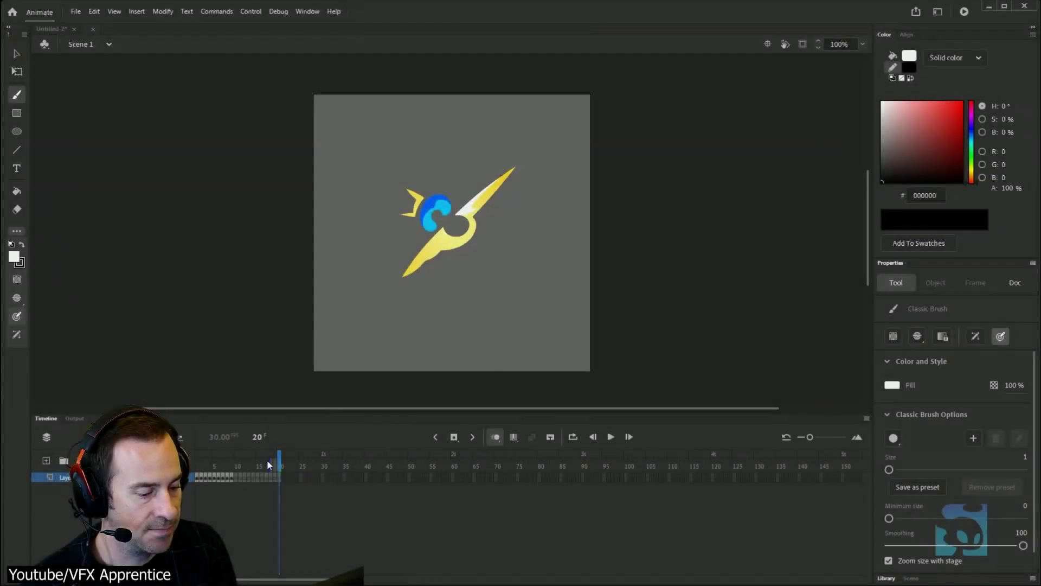
Test the spark animation, add the Paint Brush to the toolbar, and paint a white stroke
mouse_move(199, 460)
mouse_down()
mouse_move(233, 461)
mouse_move(209, 461)
mouse_up()
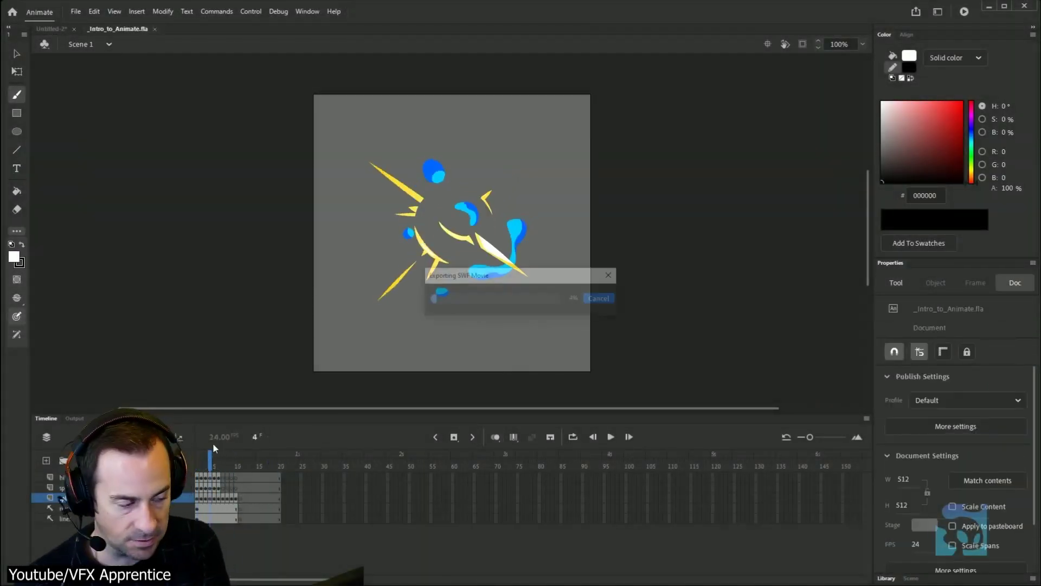
key(ctrl+Return)
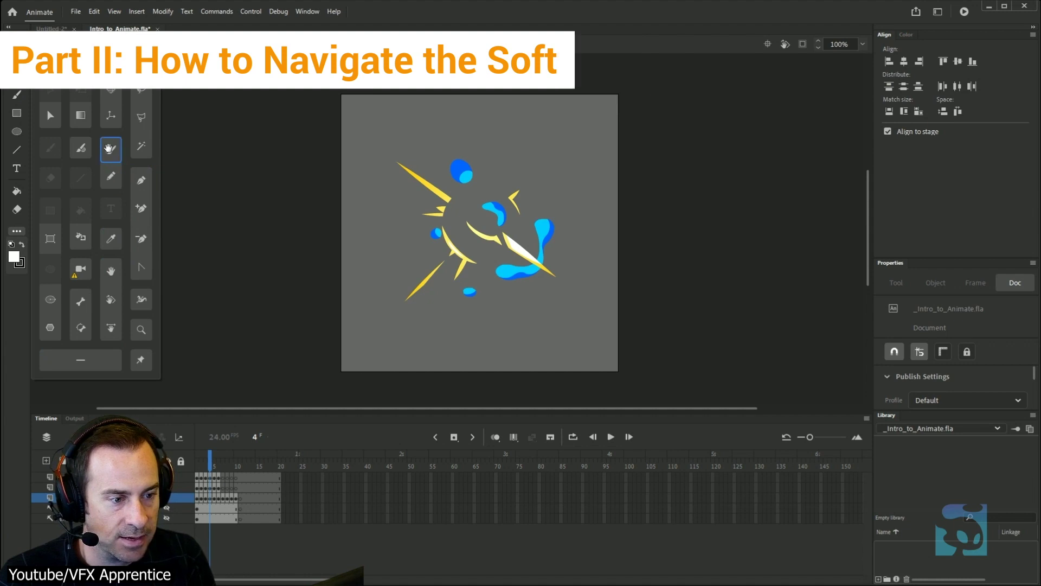
drag(100, 164, 16, 152)
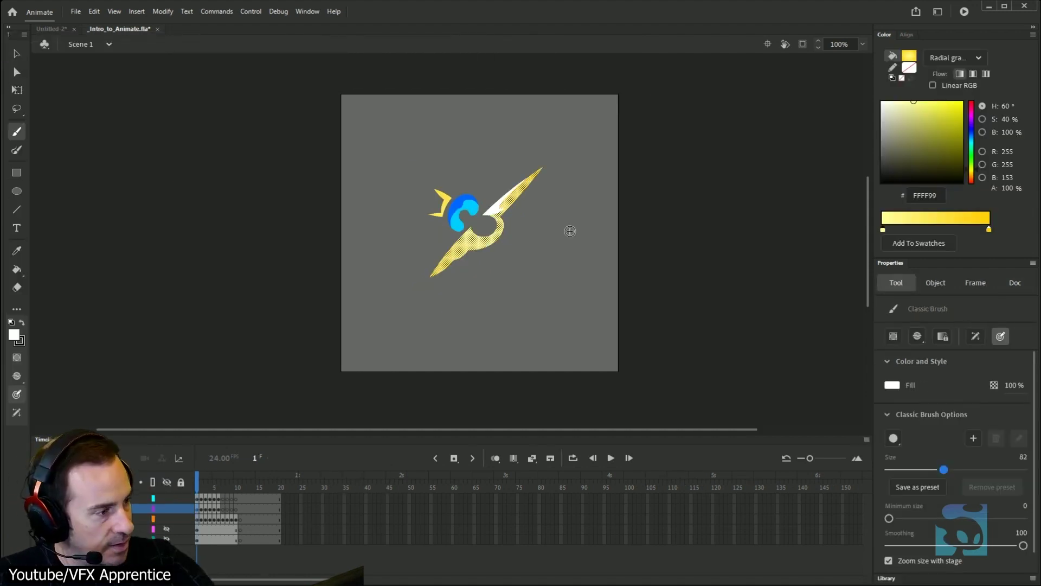
drag(570, 231, 686, 144)
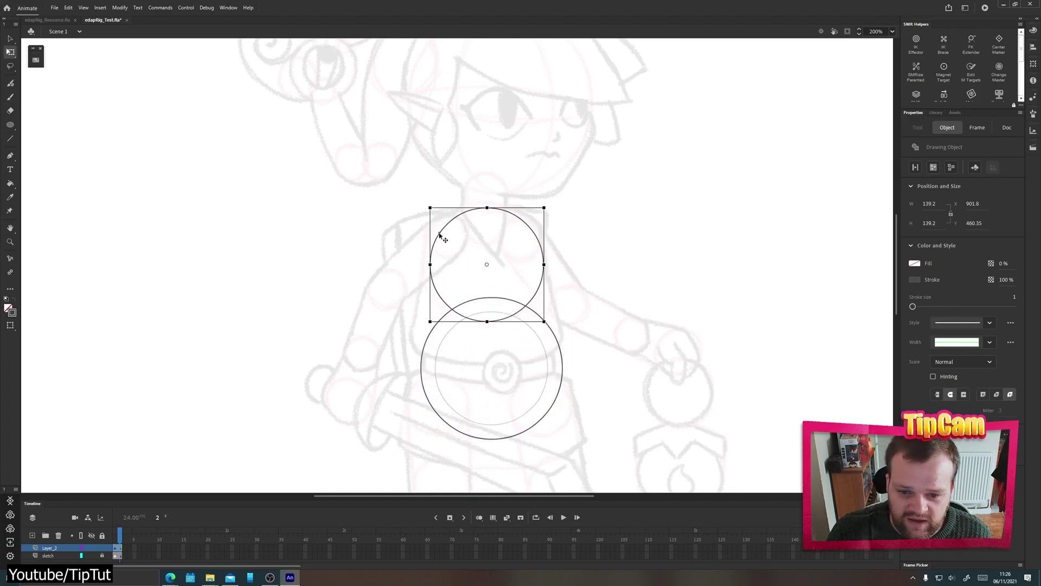
Enlarge the upper joint circle, paste a copy in place, and move the small circle up-left
drag(430, 207, 425, 203)
key(ctrl+equal)
key(ctrl+minus)
scroll(480, 249, up, 3)
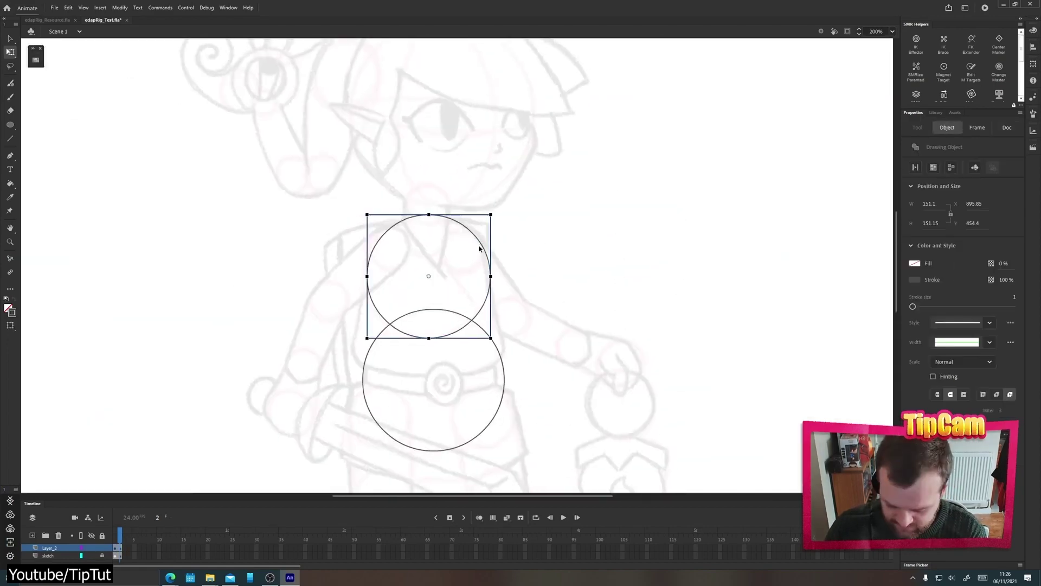
key(ctrl+shift+v)
key(ctrl+equal)
key(ctrl+equal)
drag(497, 285, 328, 167)
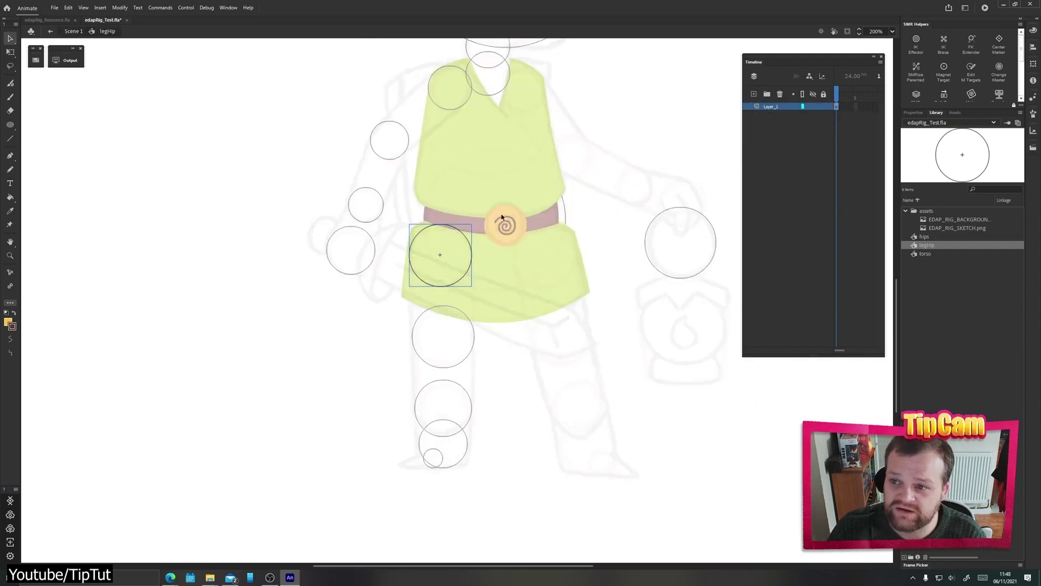
Zoom in on the leg circle and rotate it around its pivot
key(ctrl+equal)
key(ctrl+equal)
key(ctrl+equal)
scroll(416, 195, right, 1)
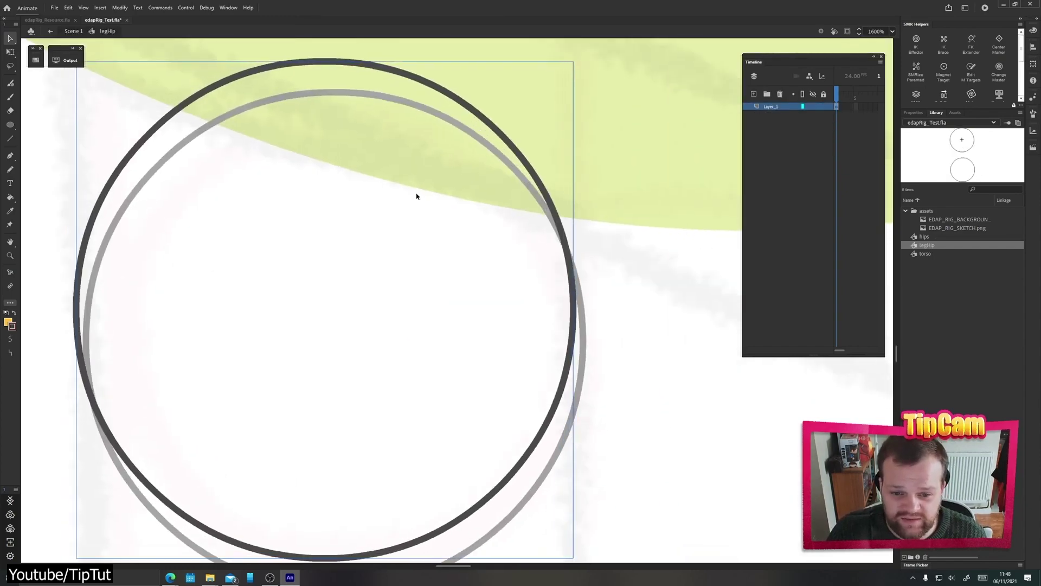
scroll(416, 196, down, 2)
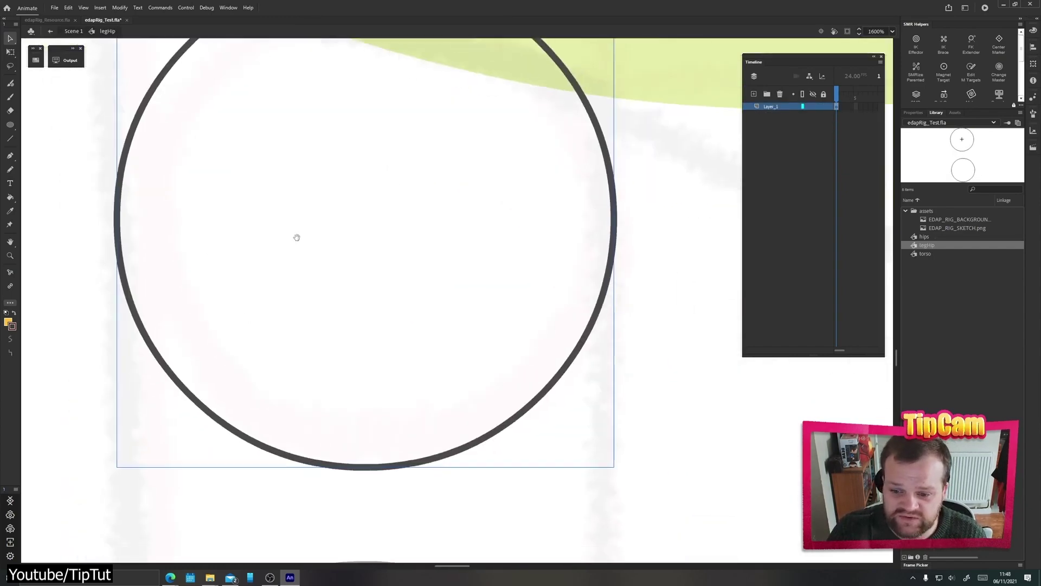
key(ctrl+minus)
key(ctrl+minus)
key(ctrl+minus)
scroll(525, 294, down, 1)
scroll(526, 295, up, 4)
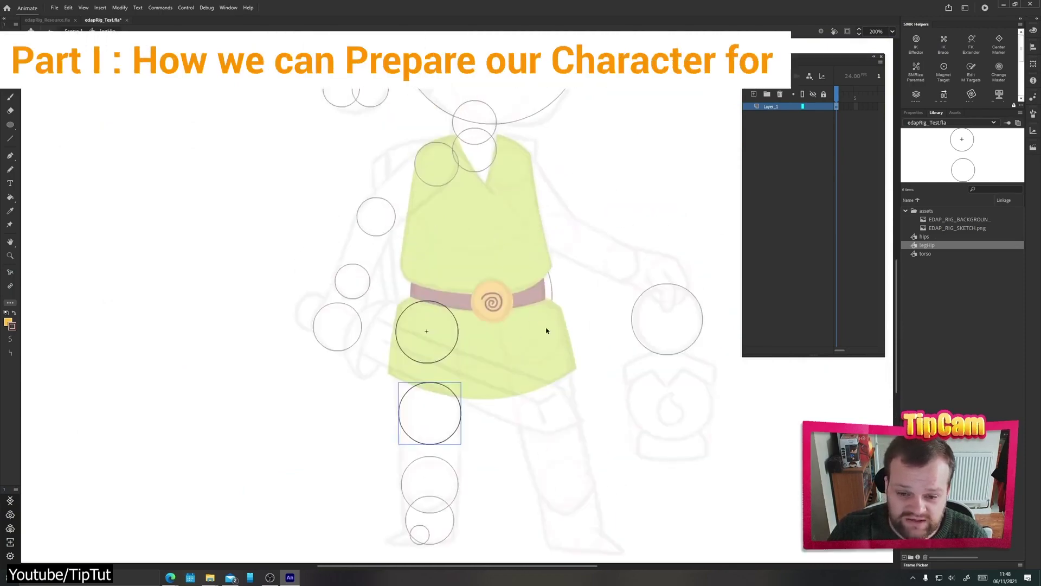
scroll(487, 353, down, 3)
key(ctrl+equal)
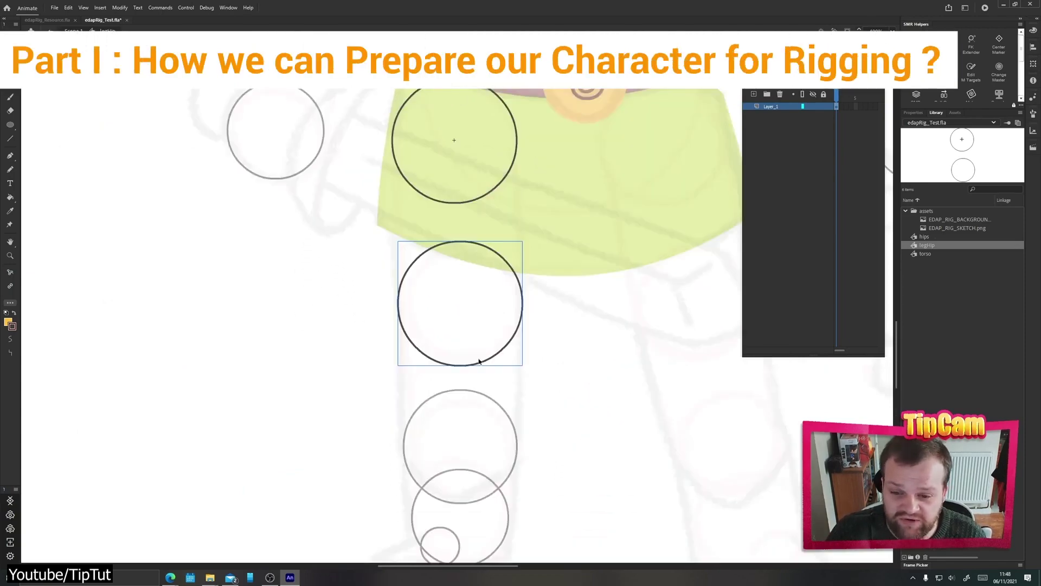
key(ctrl+equal)
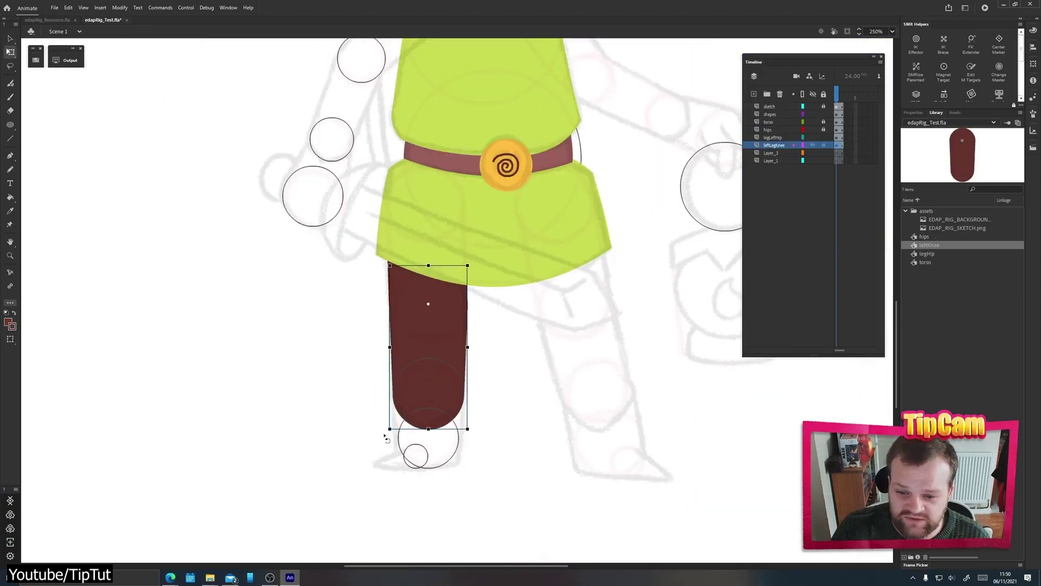
drag(385, 437, 412, 434)
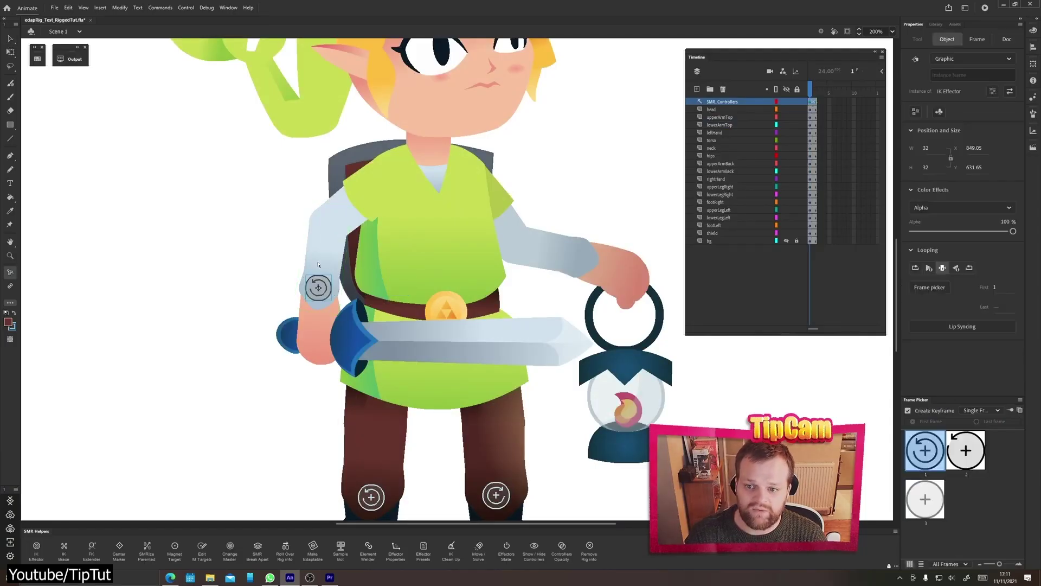
Pose the sword arm up-left and raise the lantern arm, then scrub the keyframed pose animation
drag(319, 288, 298, 267)
click(562, 266)
drag(567, 262, 592, 170)
key(ctrl+1)
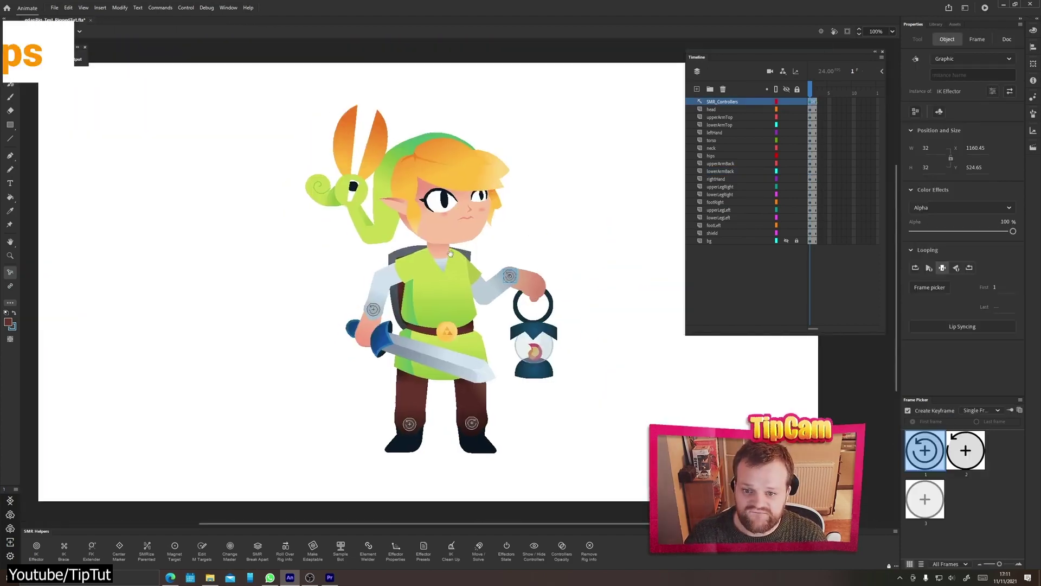
key(ctrl+shift+a)
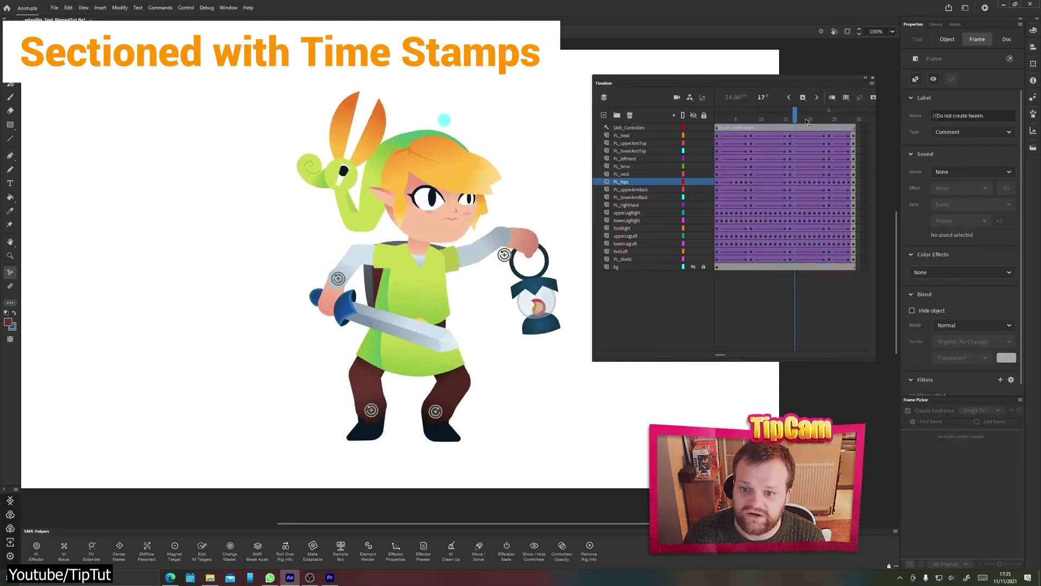
drag(803, 120, 773, 136)
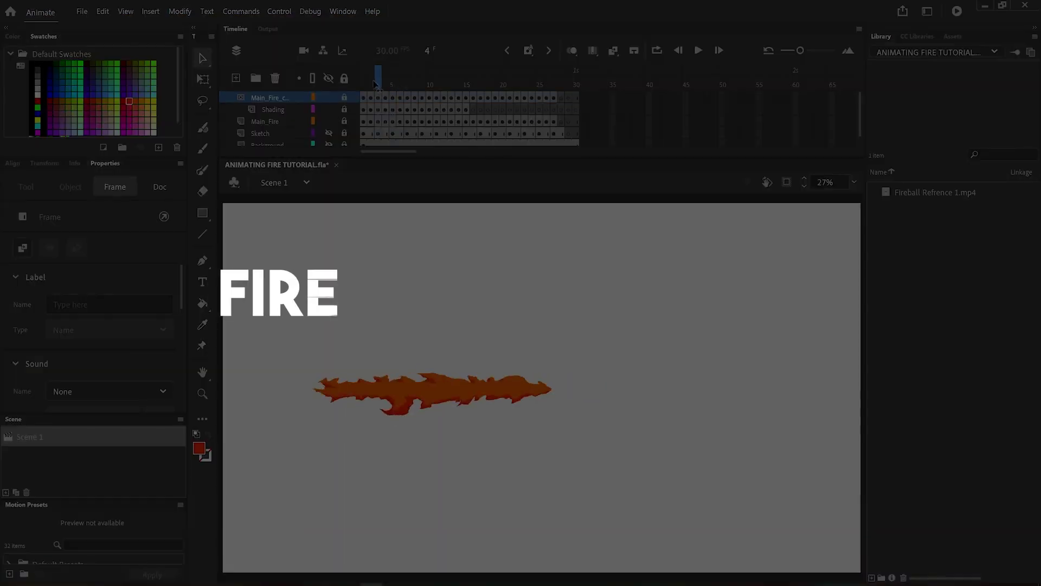
Play back the fire animation and its sketch on the timeline
click(708, 52)
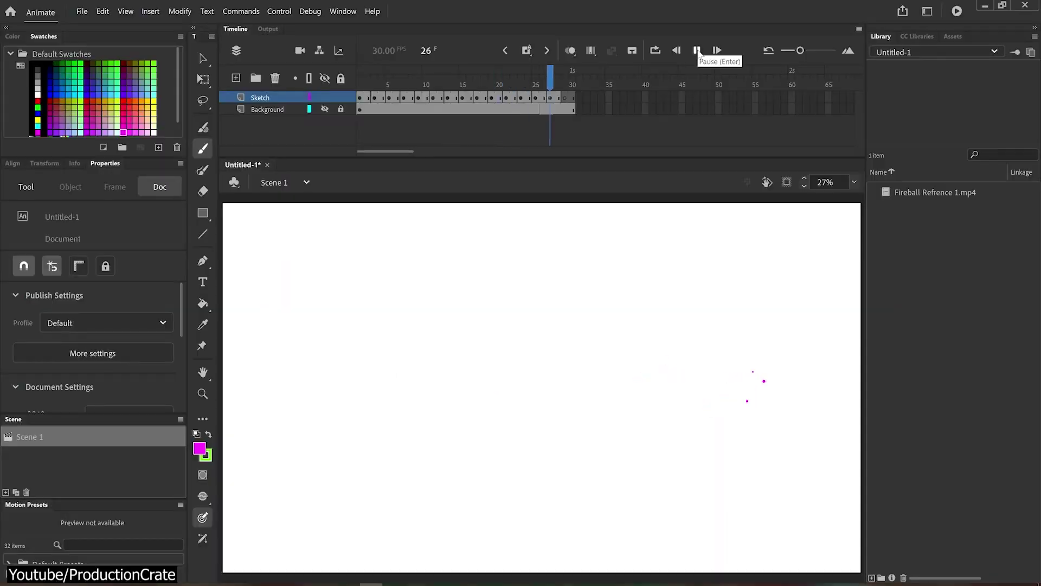
click(697, 51)
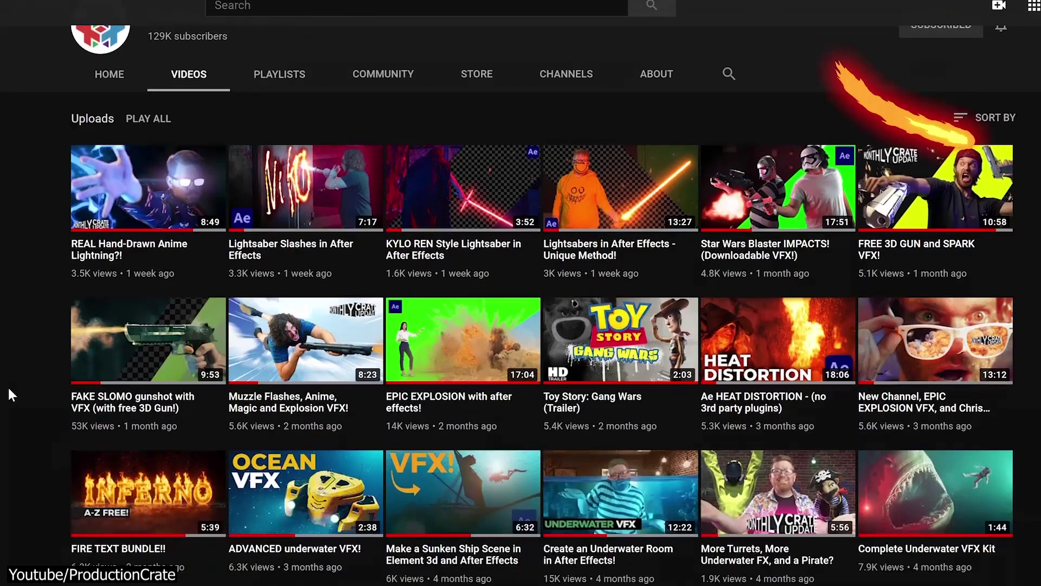
scroll(8, 384, down, 5)
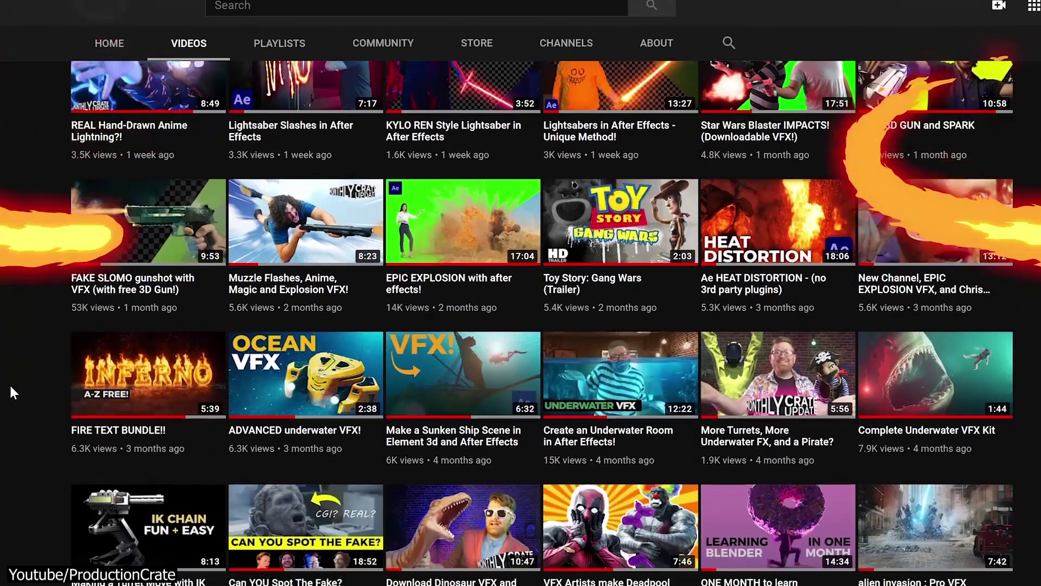
scroll(10, 386, down, 10)
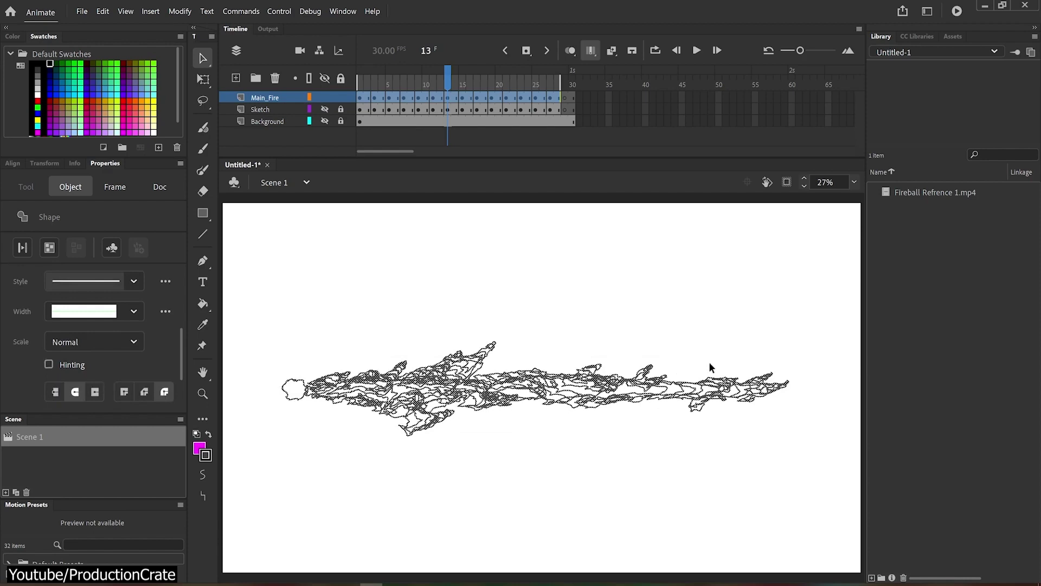
Select the whole fire drawing, remove its outline colour, then play the fire animation
drag(834, 312, 321, 475)
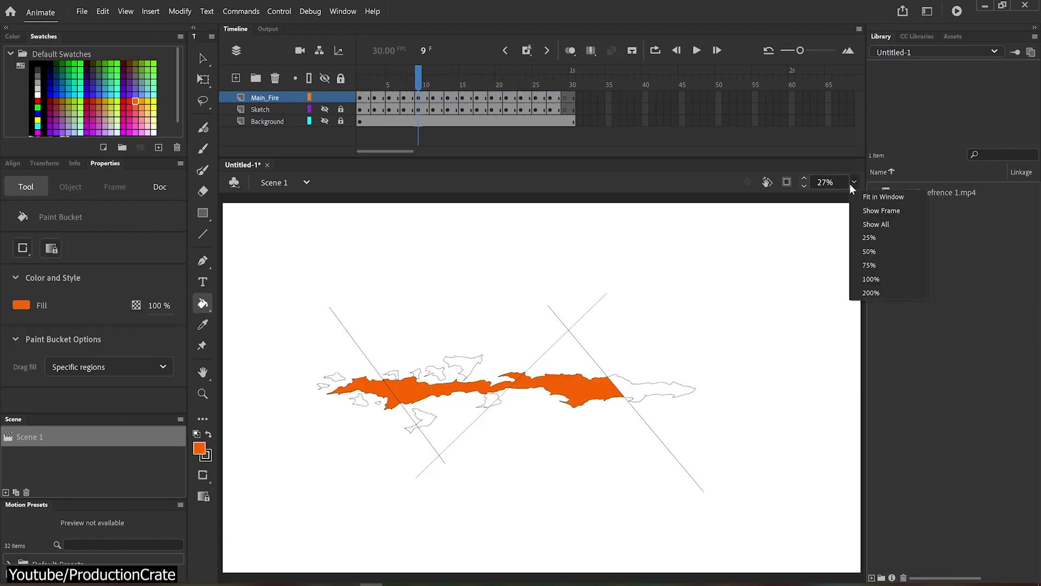
click(860, 281)
scroll(542, 380, right, 5)
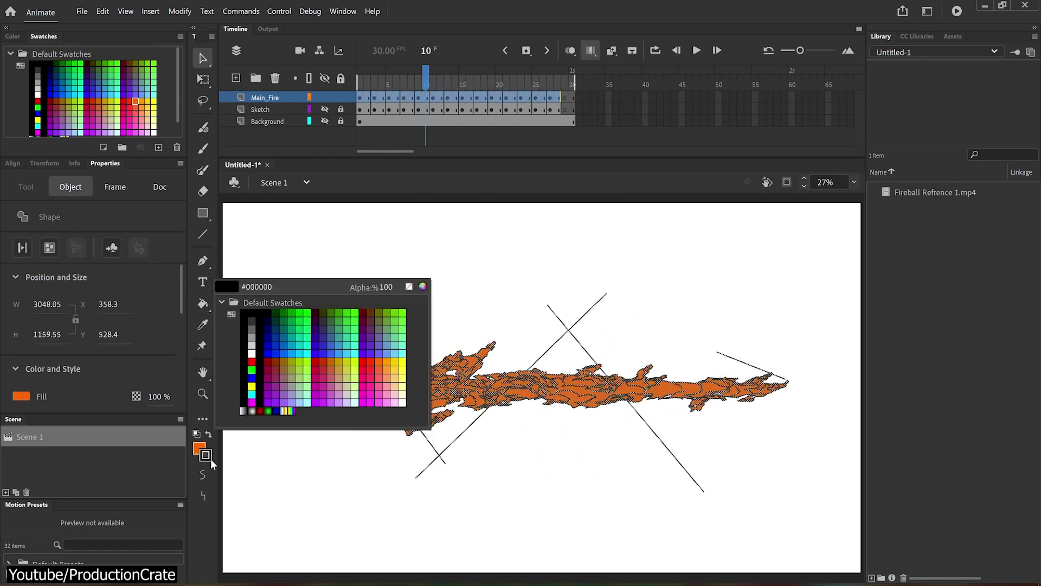
click(409, 287)
click(405, 292)
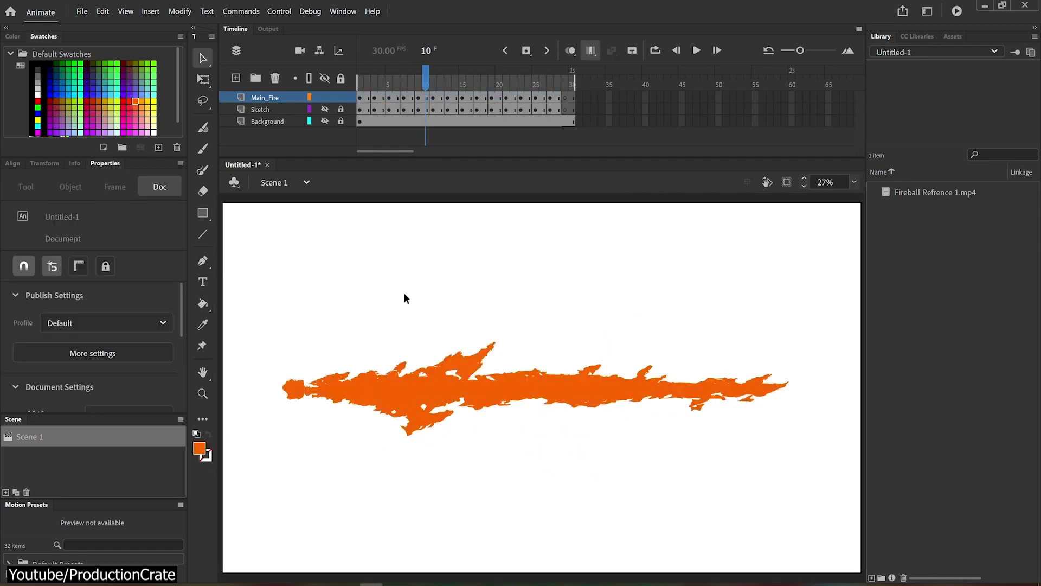
click(697, 50)
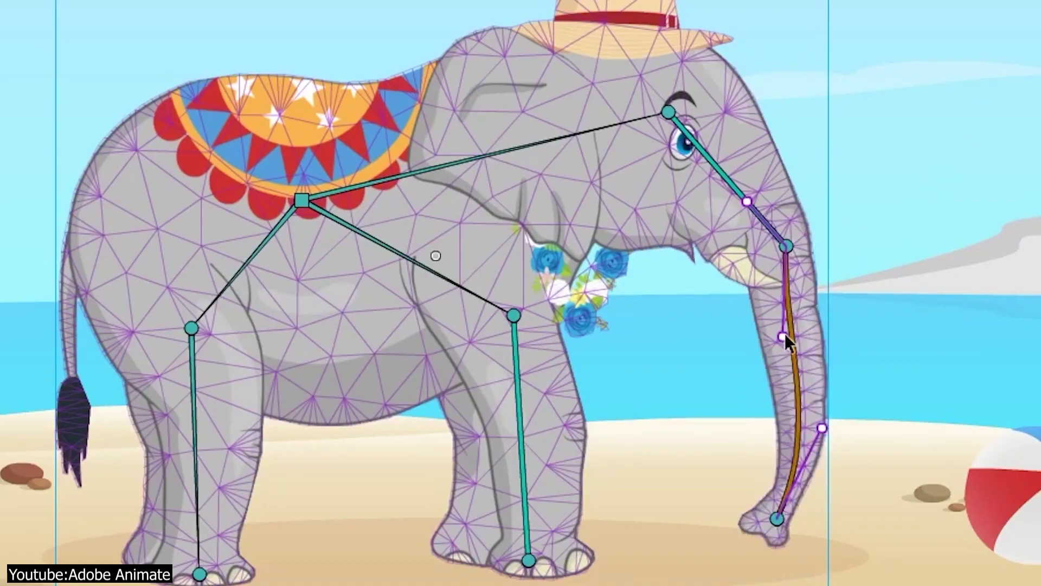
Bend the elephant's trunk, copy the pose keyframe to frame 75 on Layer_10, and nudge the beach ball down
drag(786, 335, 834, 327)
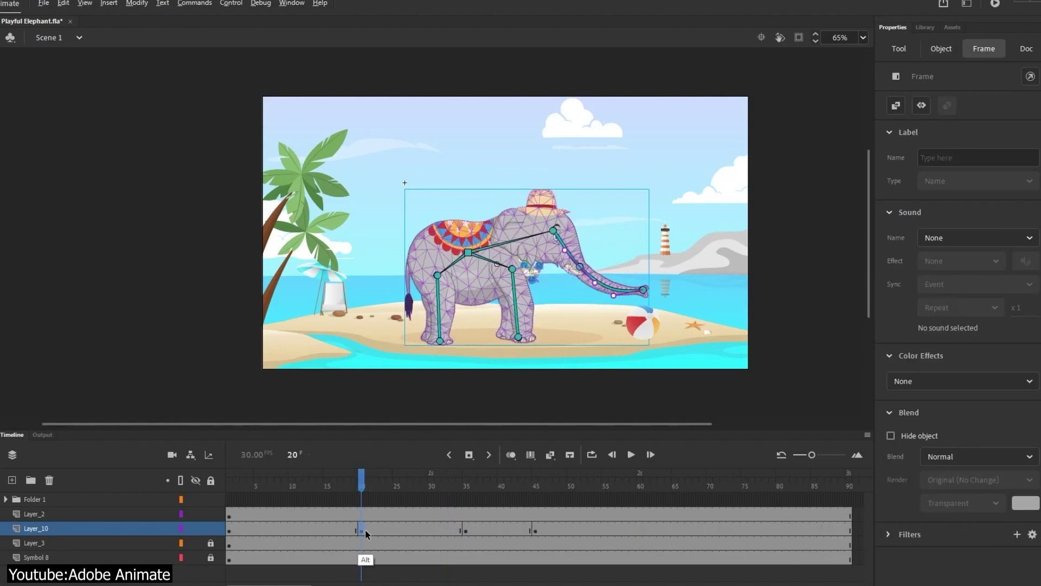
drag(366, 530, 587, 519)
drag(230, 529, 539, 506)
drag(750, 515, 744, 526)
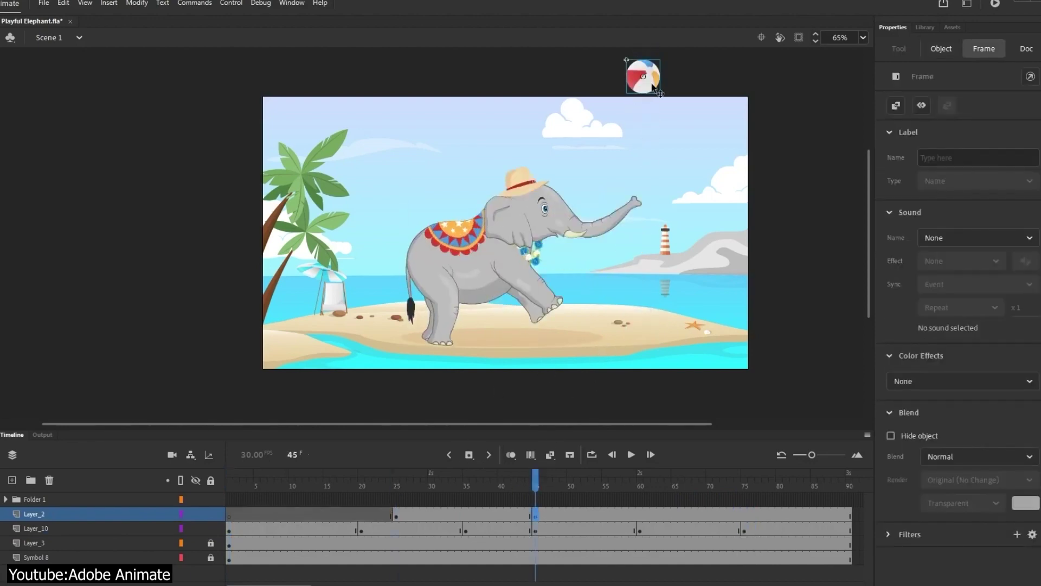
drag(654, 191, 654, 201)
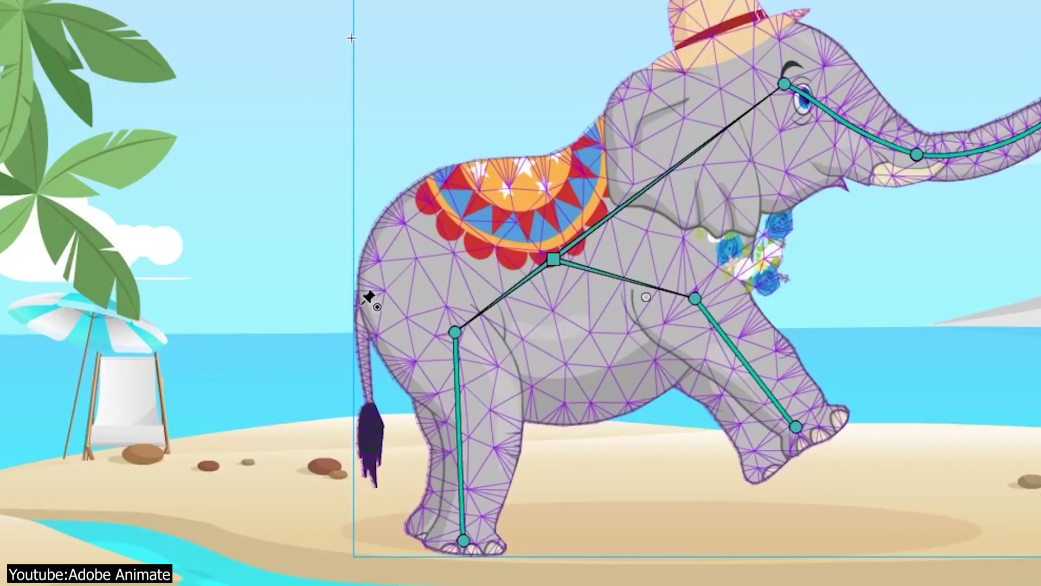
Add a bone down the elephant's tail, adjust its end, and go back to frame 20 on Layer_6
drag(366, 307, 385, 421)
drag(370, 454, 364, 455)
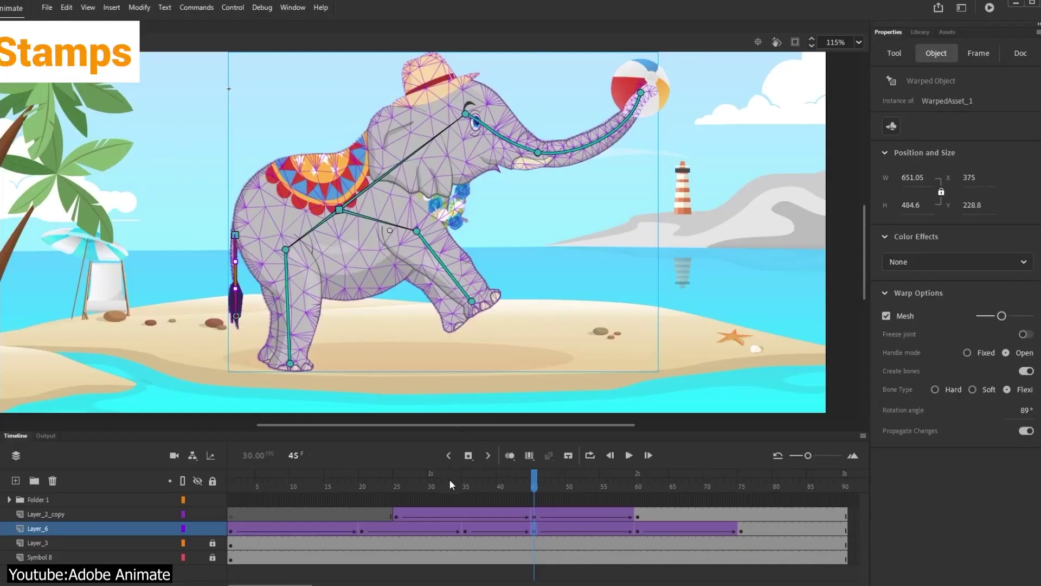
drag(449, 479, 396, 479)
click(360, 524)
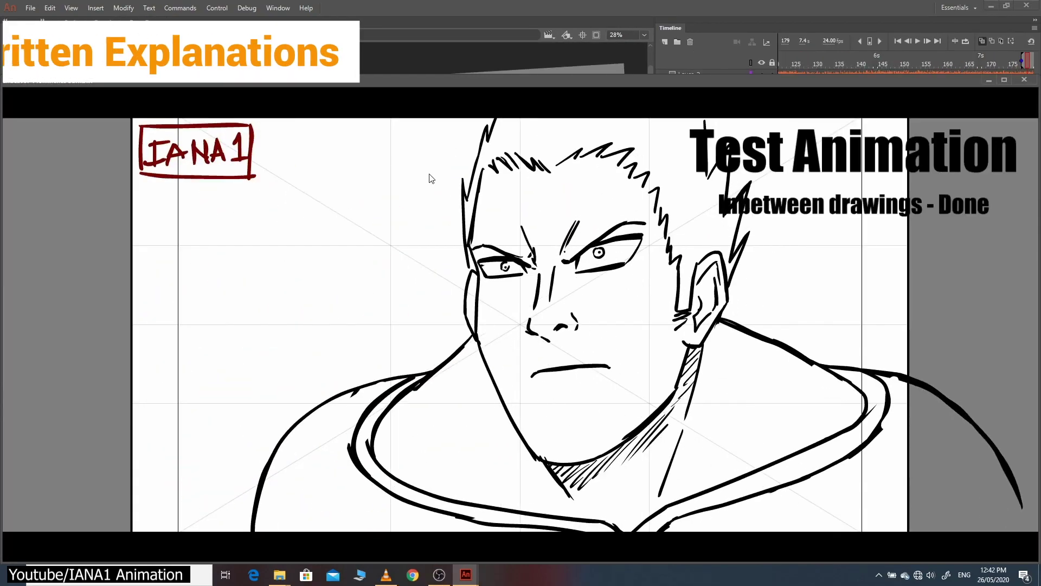
Maximize the test movie window, then paint an orange stroke along the hero's costume
click(1004, 79)
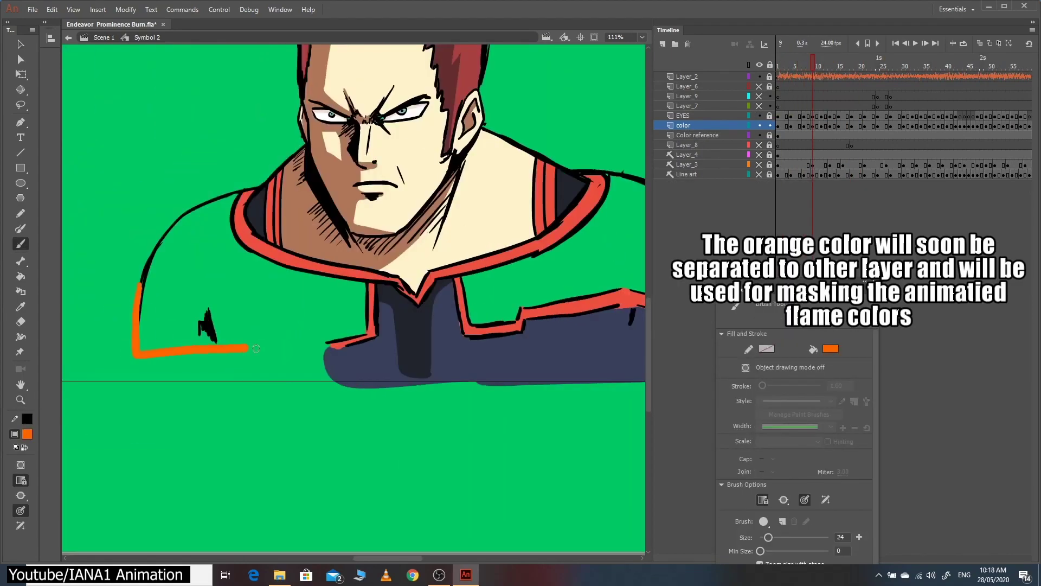
drag(258, 358, 487, 356)
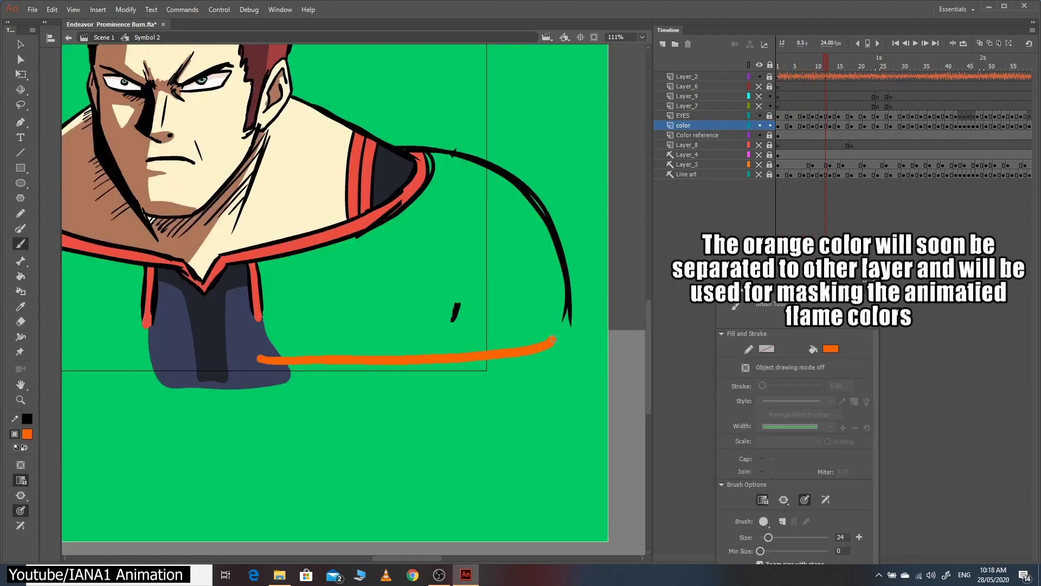